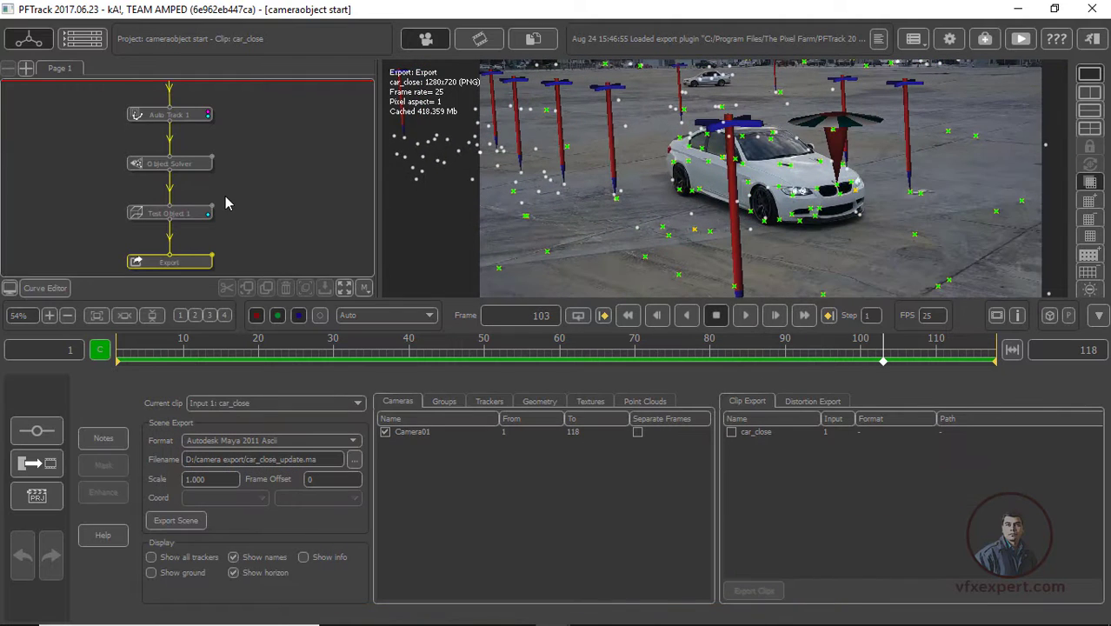
- Export the scene as an Autodesk 3DS Max 2011 Script named car_close_update.ms in D:\camera export
{"action": "left_click", "coordinate": [353, 440]}
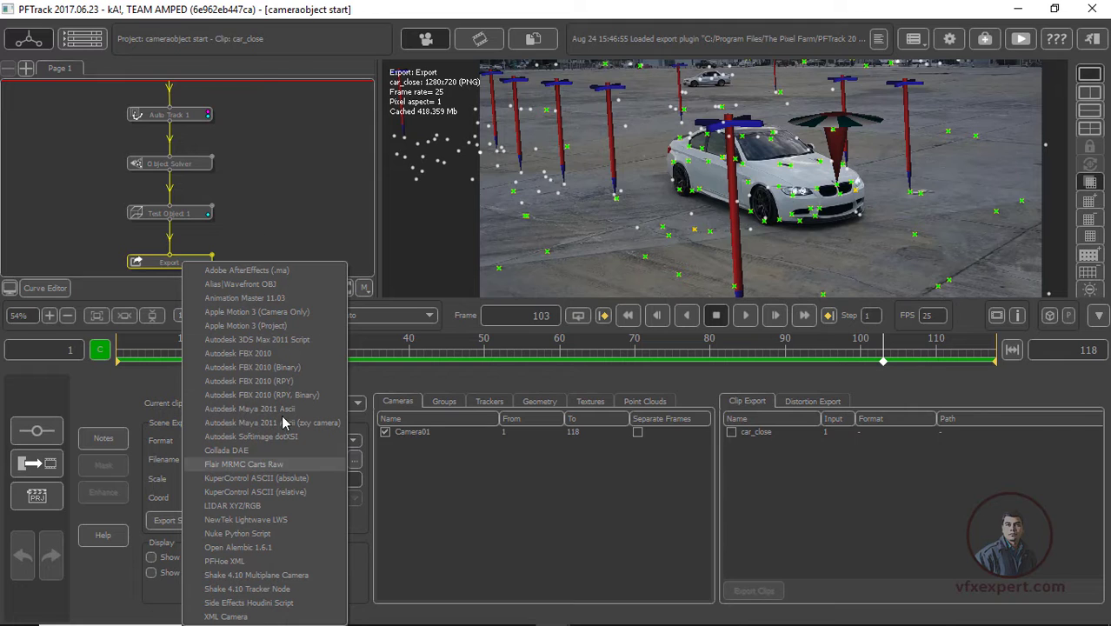
{"action": "left_click", "coordinate": [305, 340]}
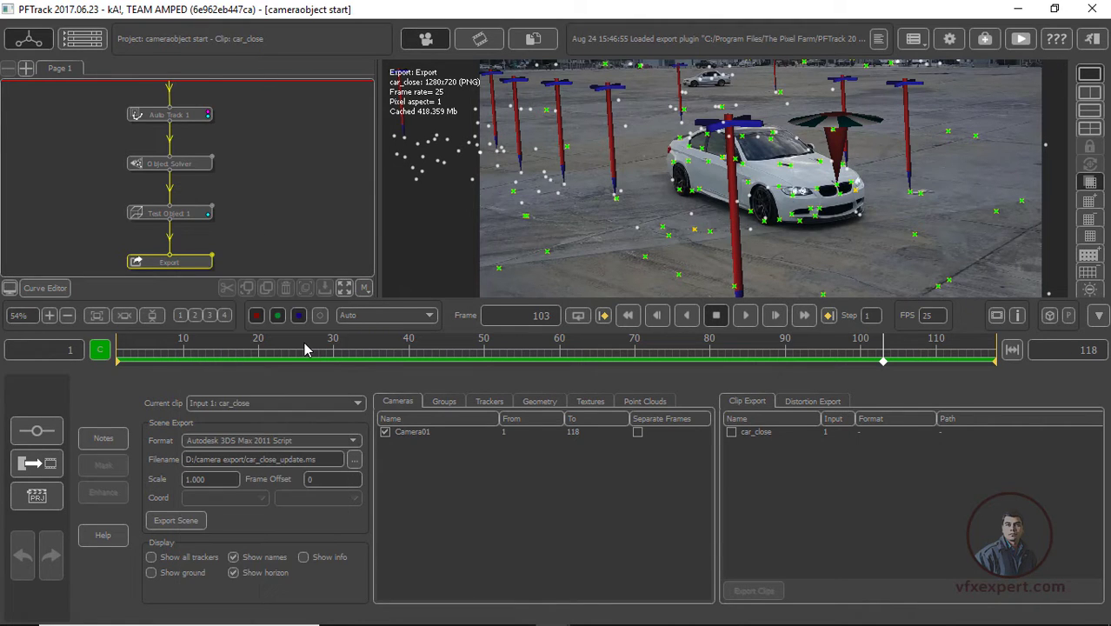
{"action": "left_click", "coordinate": [354, 461]}
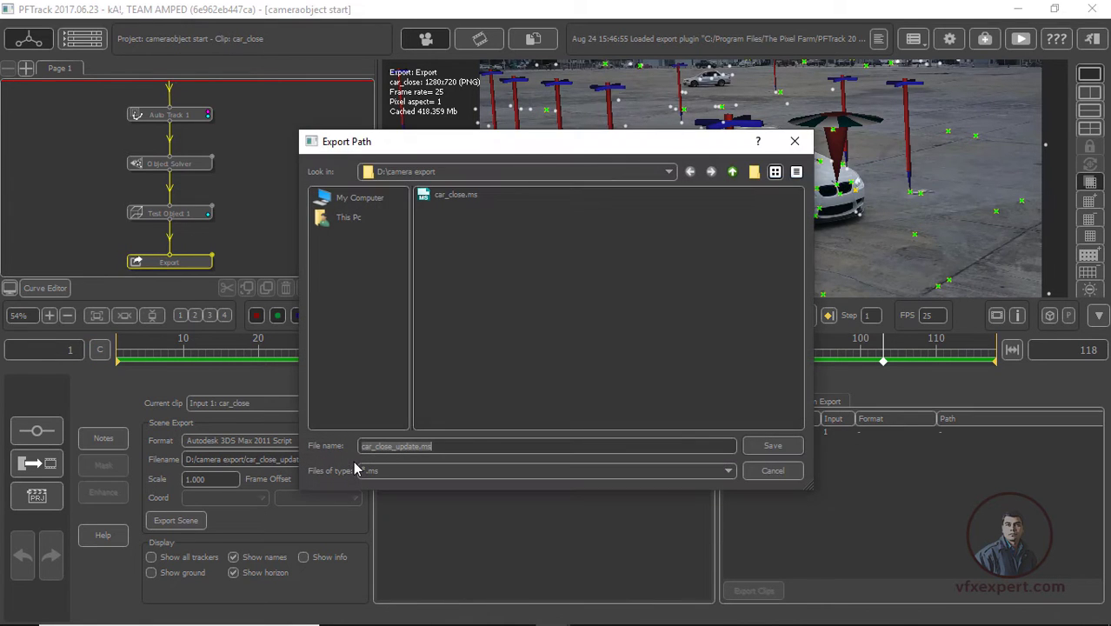
{"action": "left_click", "coordinate": [457, 194]}
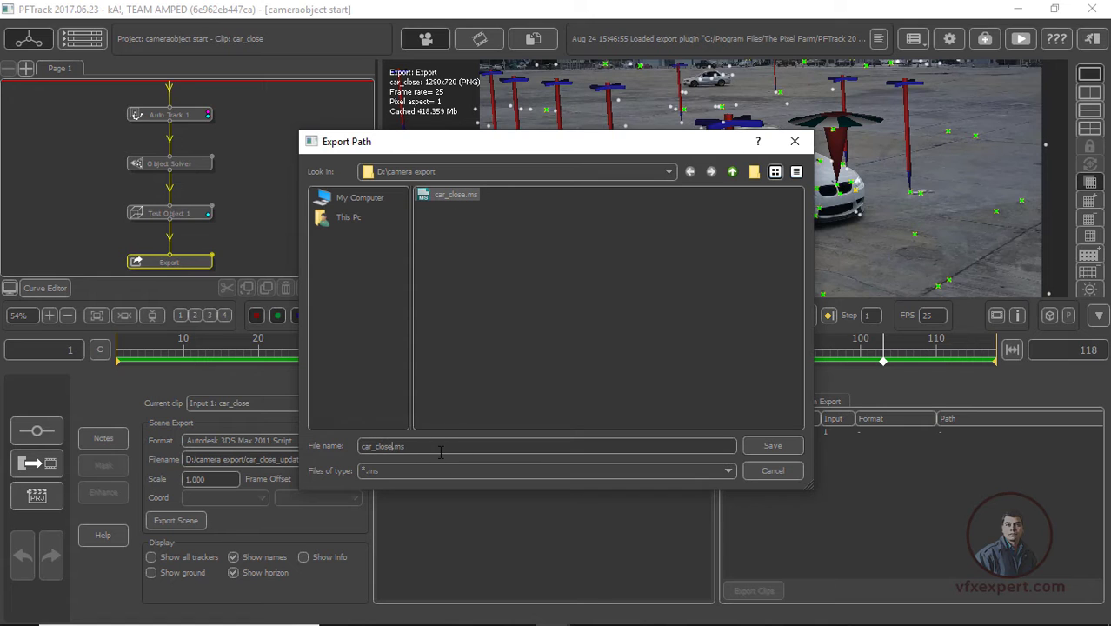
{"action": "type", "text": "_update"}
{"action": "left_click", "coordinate": [785, 446]}
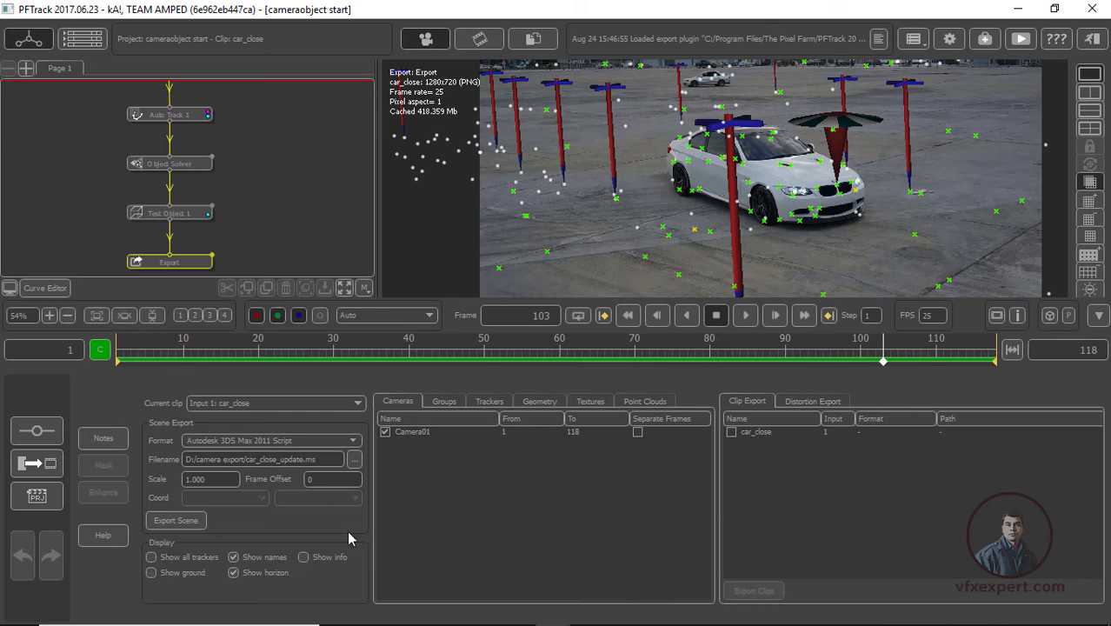
{"action": "left_click", "coordinate": [195, 525]}
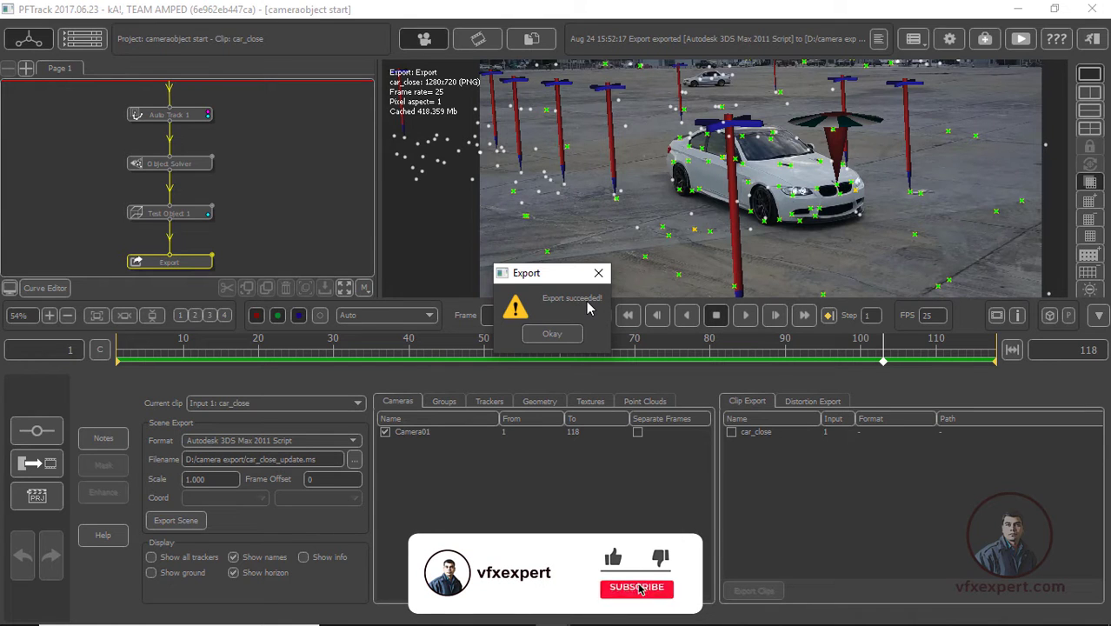
{"action": "left_click", "coordinate": [553, 334]}
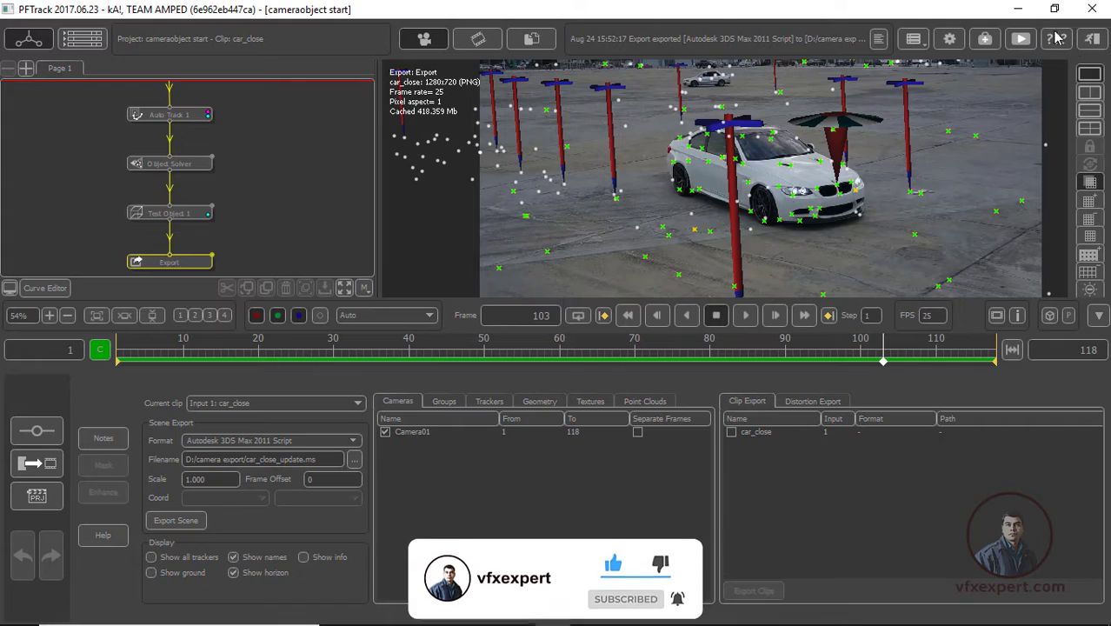
- Switch to 3ds Max and bring up the camera export folder in a File Explorer window over it
{"action": "left_click", "coordinate": [1021, 11]}
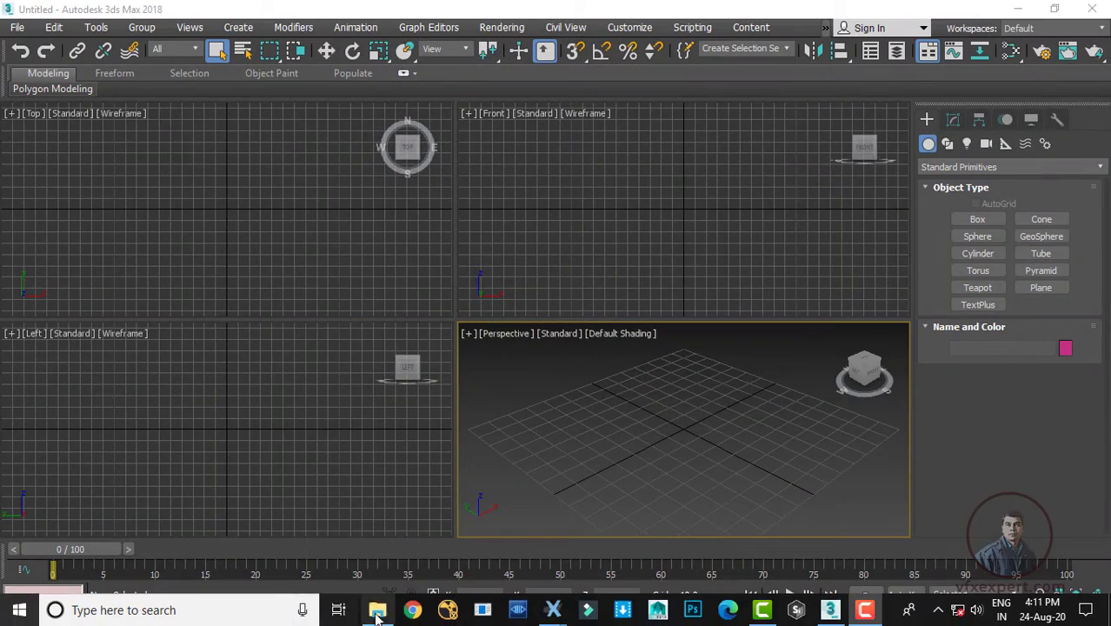
{"action": "left_click", "coordinate": [378, 611]}
{"action": "left_click", "coordinate": [1054, 8]}
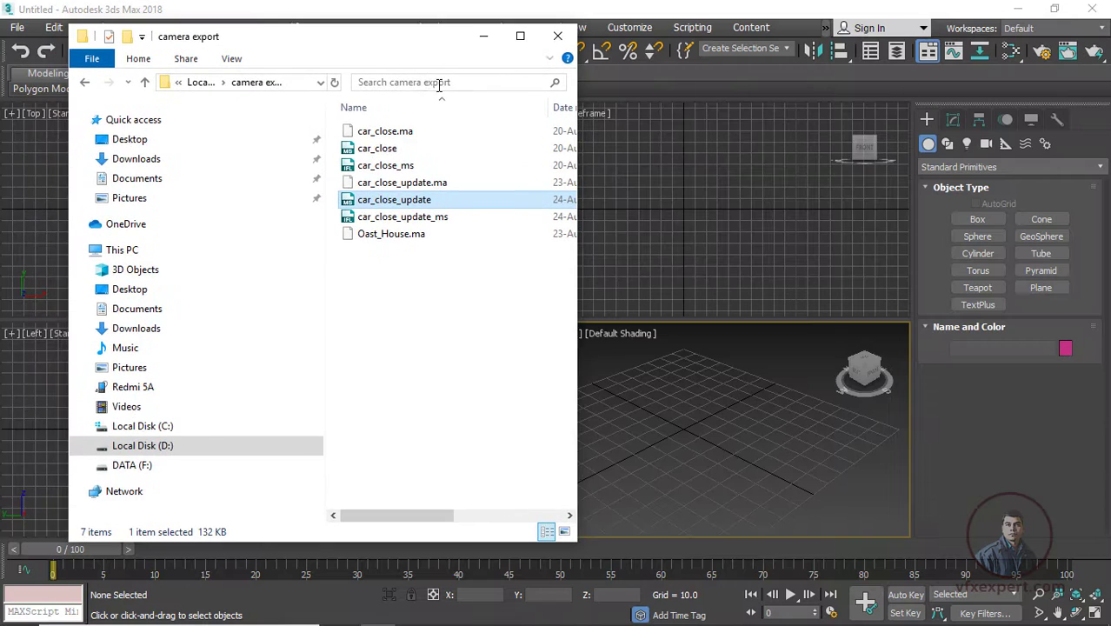
{"action": "left_click_drag", "start_coordinate": [289, 54], "coordinate": [624, 54]}
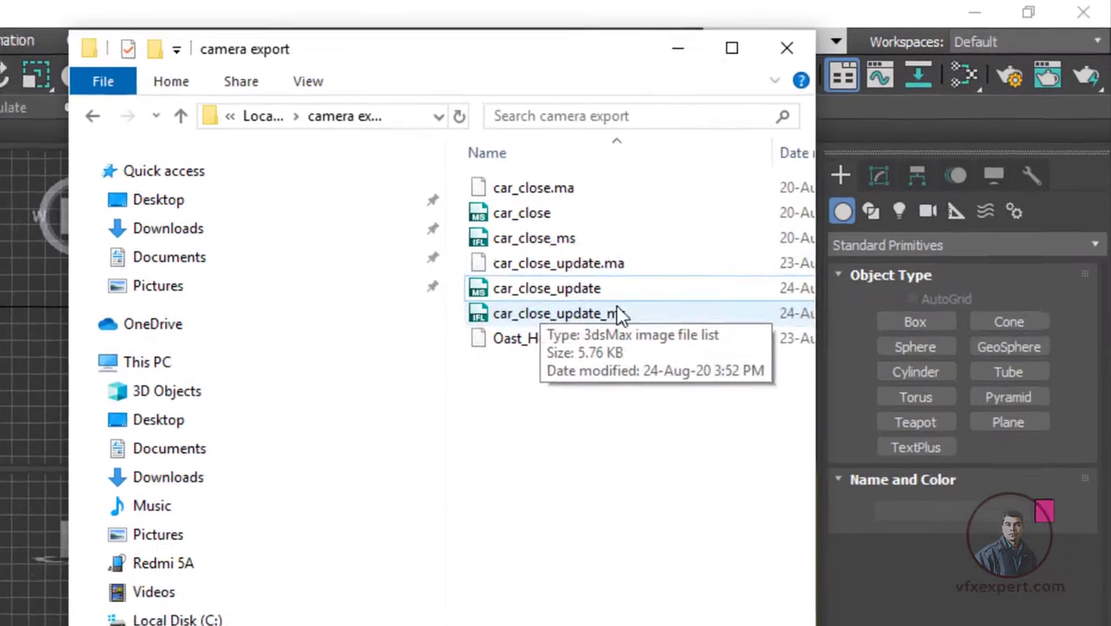
- Run the exported car_close_update script in the Perspective viewport from the camera export folder, and put the folder window away
{"action": "left_click", "coordinate": [497, 290]}
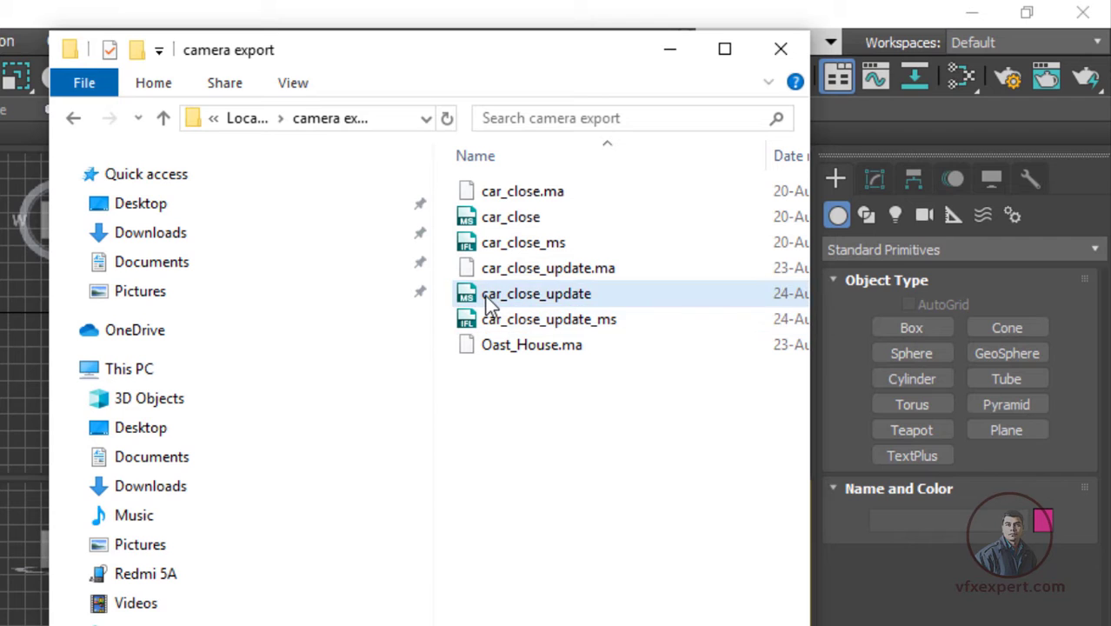
{"action": "left_click", "coordinate": [505, 320], "text": "ctrl"}
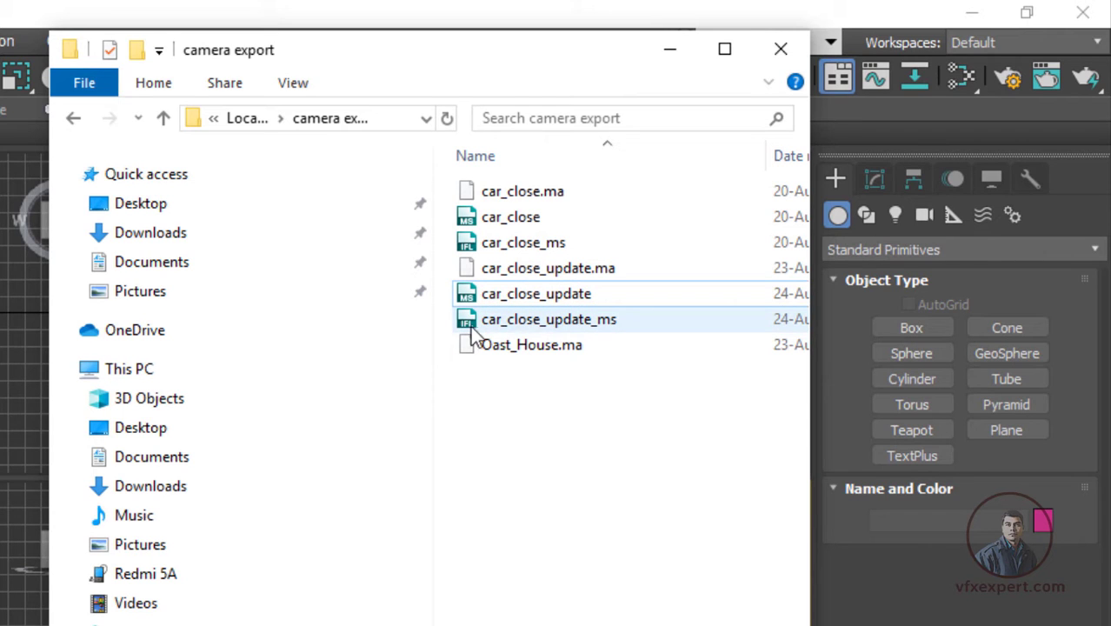
{"action": "left_click_drag", "start_coordinate": [468, 80], "coordinate": [0, 110]}
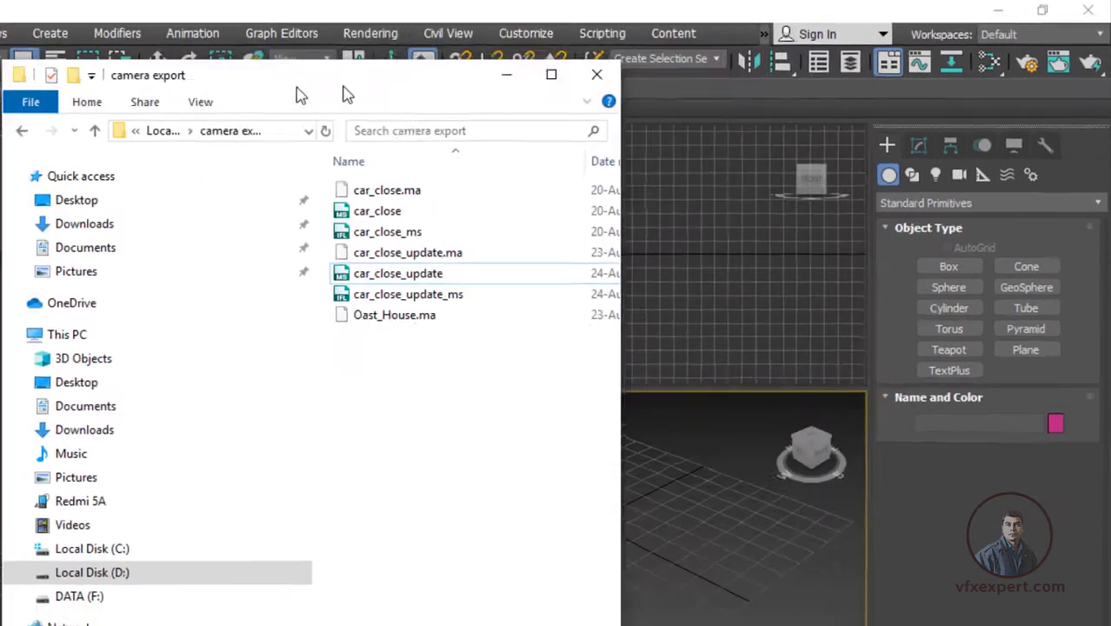
{"action": "left_click_drag", "start_coordinate": [270, 74], "coordinate": [240, 79]}
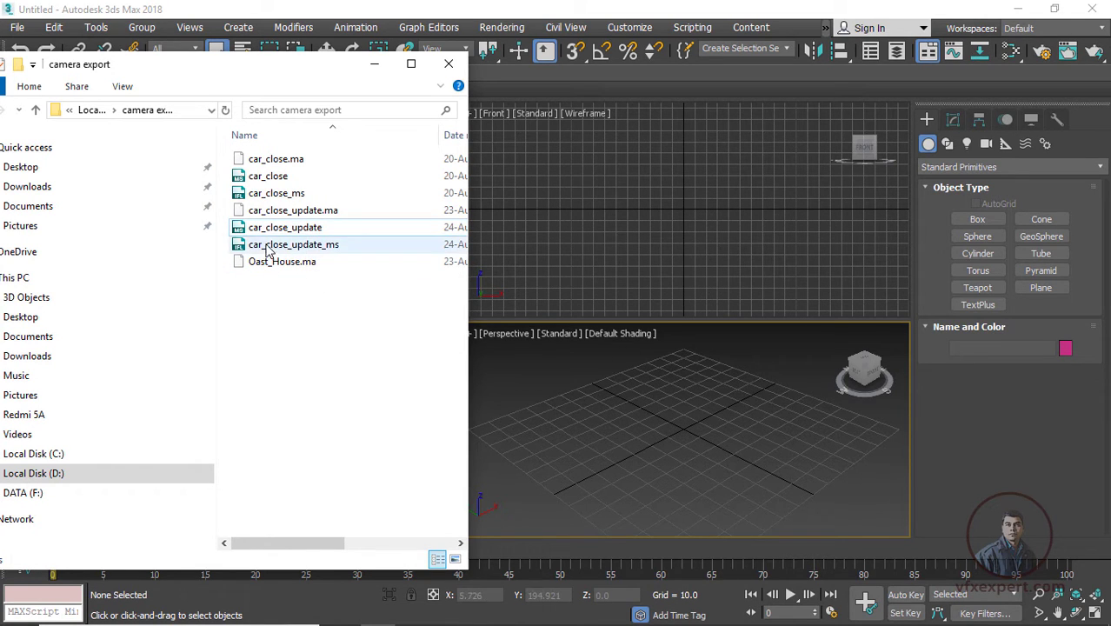
{"action": "left_click_drag", "start_coordinate": [276, 228], "coordinate": [640, 397]}
{"action": "left_click", "coordinate": [374, 64]}
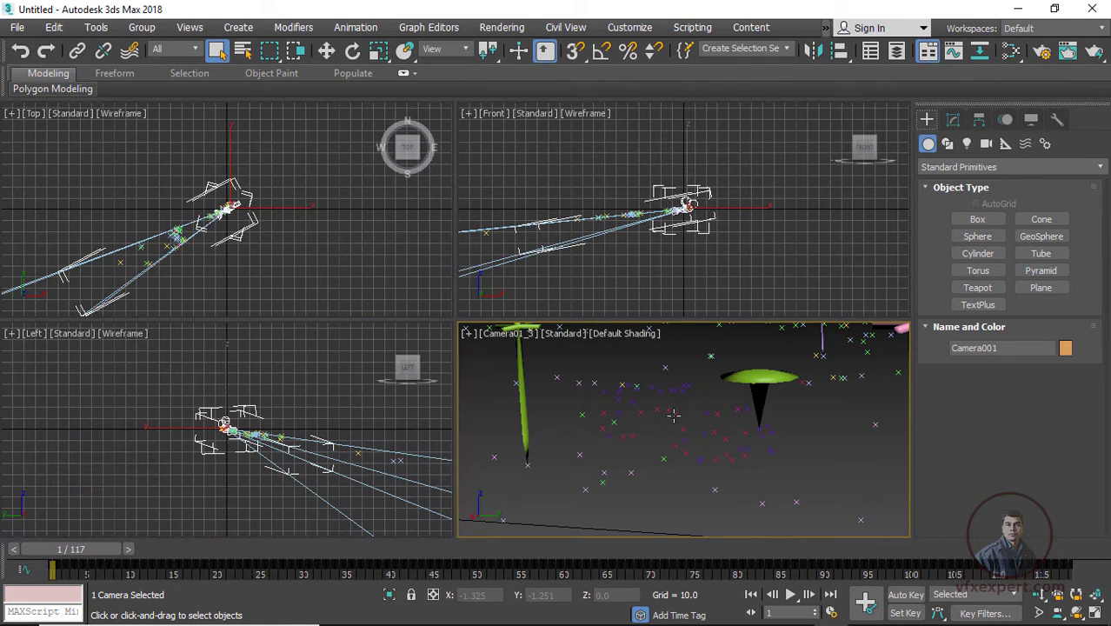
- Set the camera view's background to the image file list car_close_update_ms.ifl and apply it to the active view
{"action": "left_click_drag", "start_coordinate": [77, 549], "coordinate": [2, 559]}
{"action": "key", "text": "q"}
{"action": "key", "text": "alt+b"}
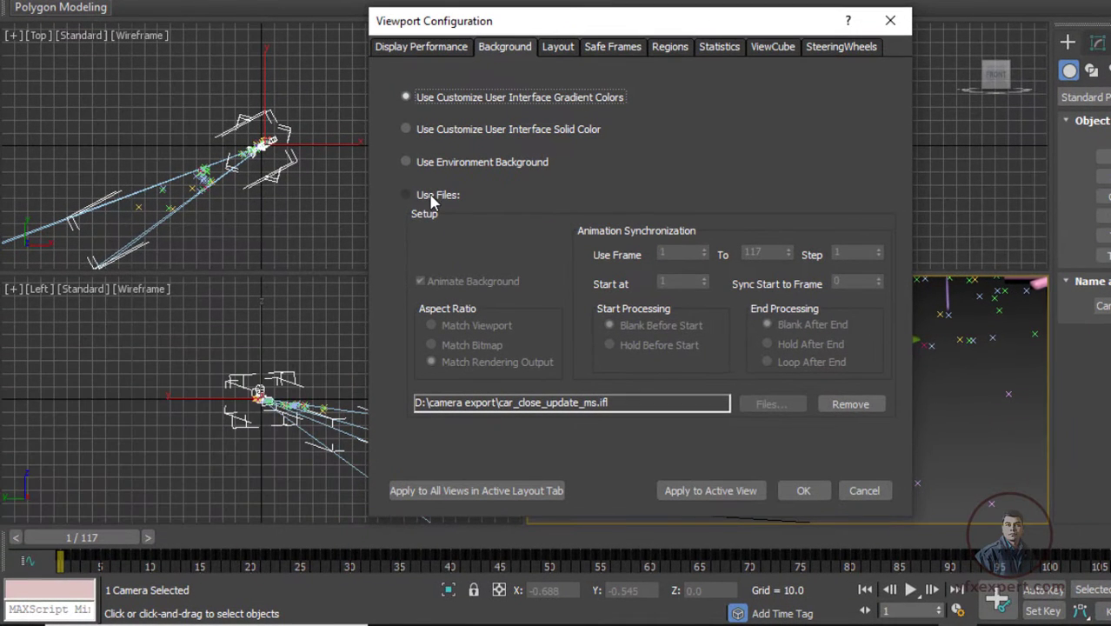
{"action": "left_click", "coordinate": [429, 197]}
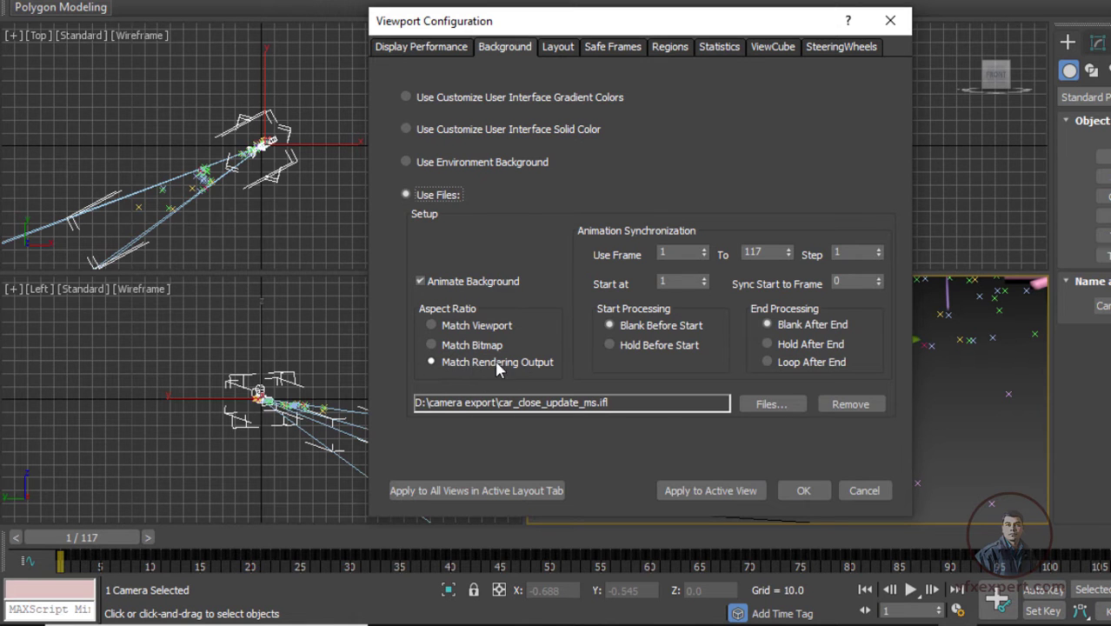
{"action": "left_click", "coordinate": [778, 406]}
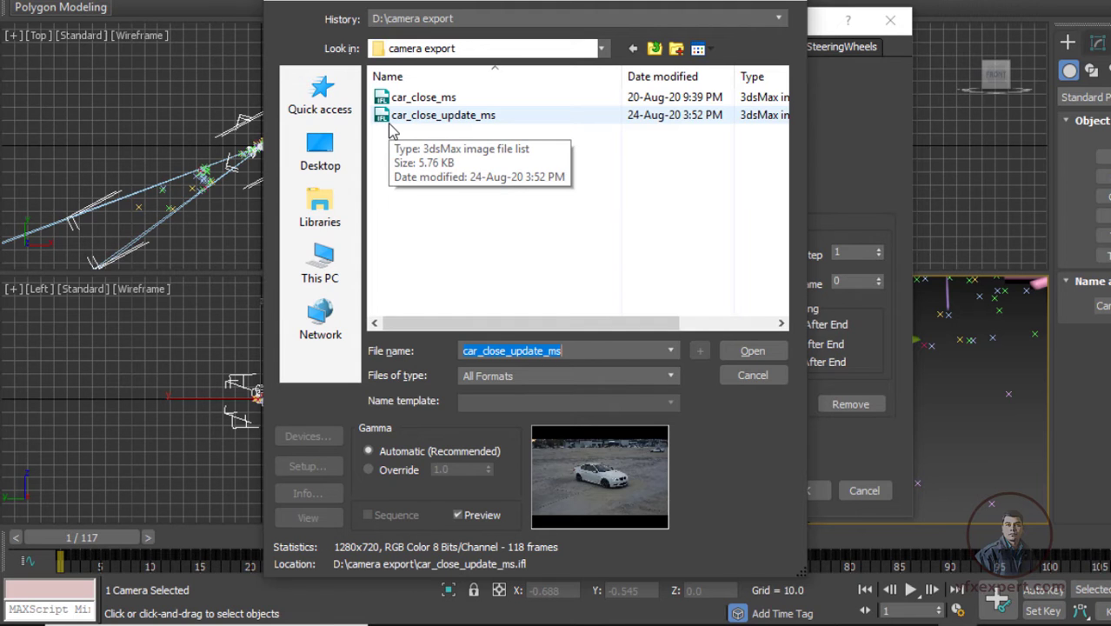
{"action": "left_click", "coordinate": [390, 123]}
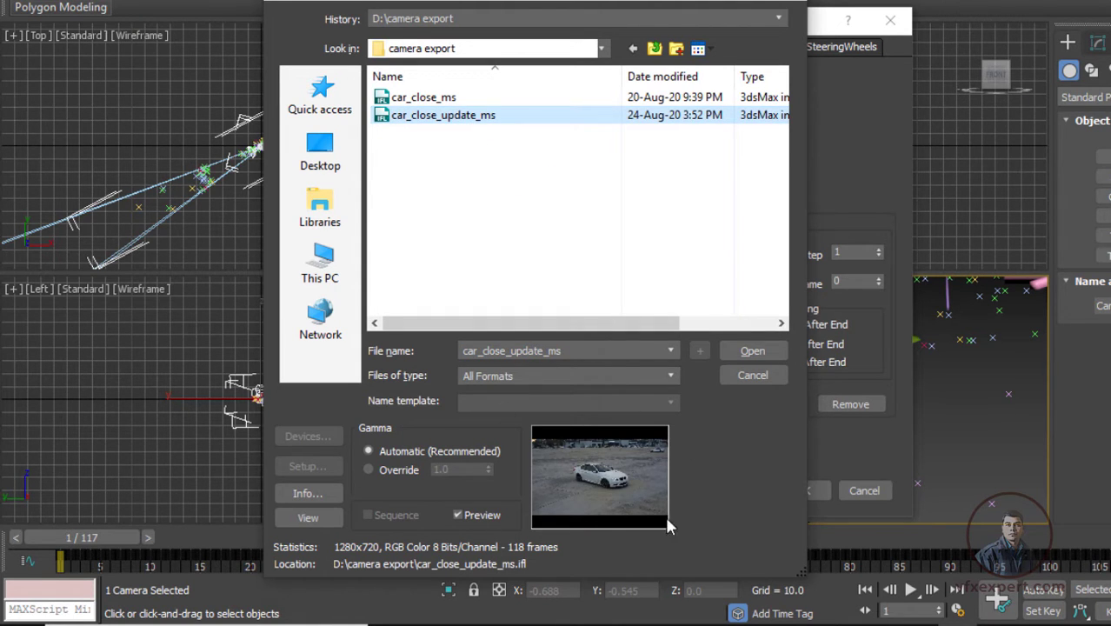
{"action": "left_click", "coordinate": [752, 352]}
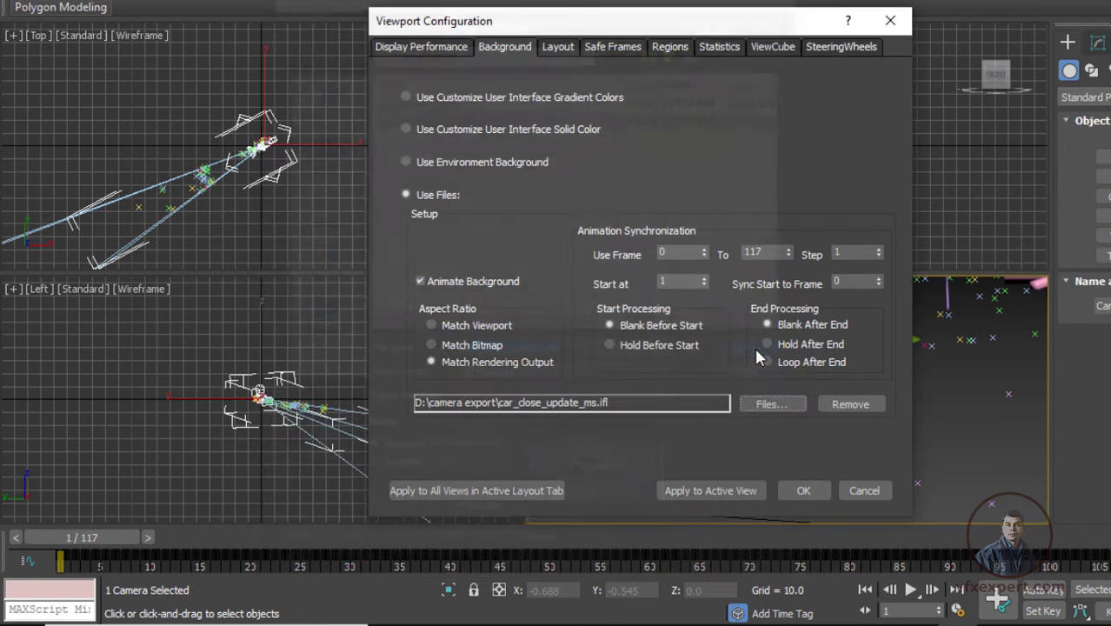
{"action": "left_click", "coordinate": [681, 494]}
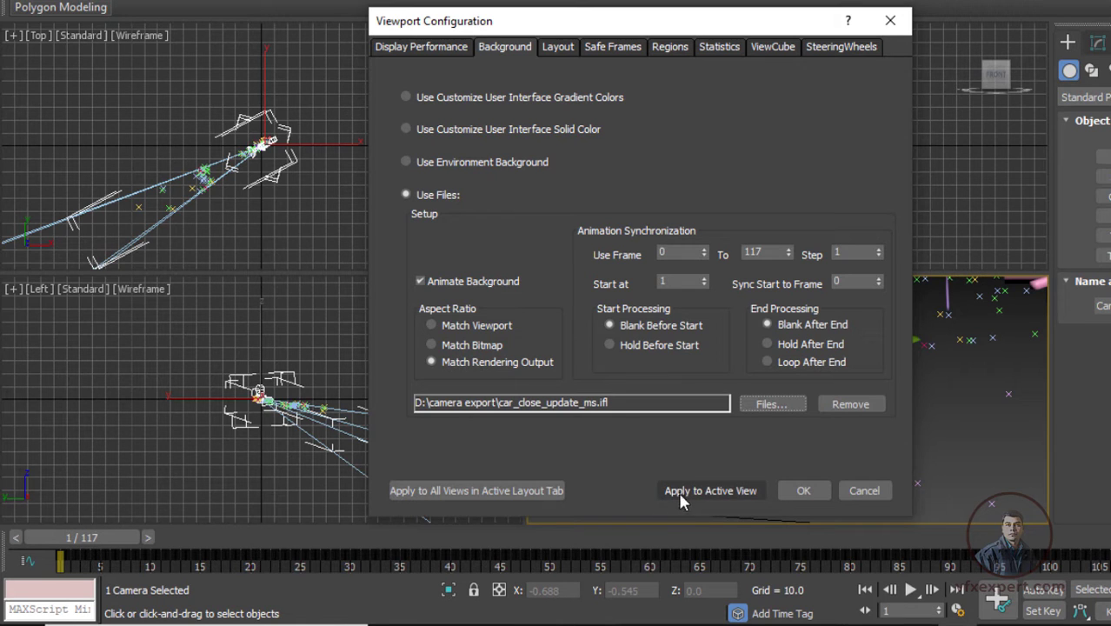
{"action": "left_click", "coordinate": [735, 492]}
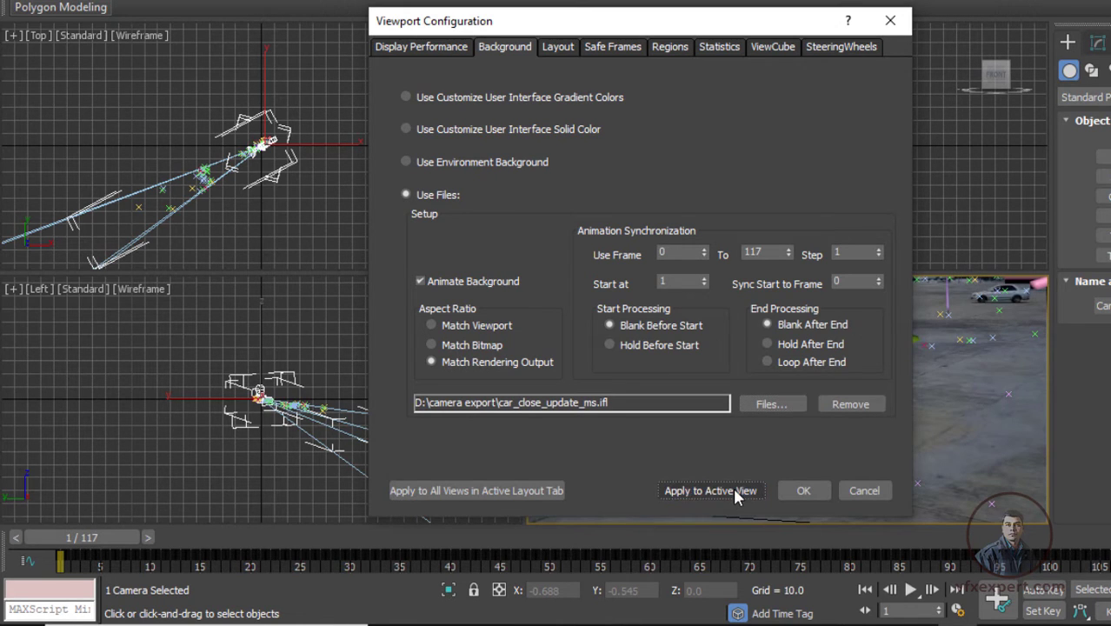
{"action": "left_click", "coordinate": [802, 492]}
- Play the animation to check the tracked markers against the footage, and return to frame 1
{"action": "left_click", "coordinate": [910, 590]}
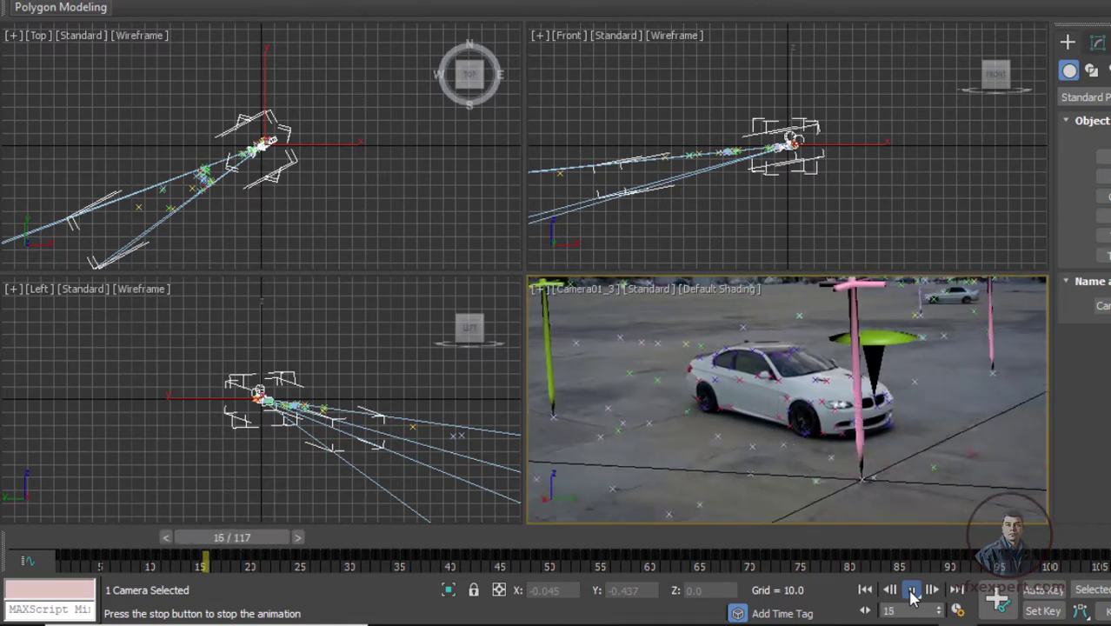
{"action": "left_click", "coordinate": [911, 590]}
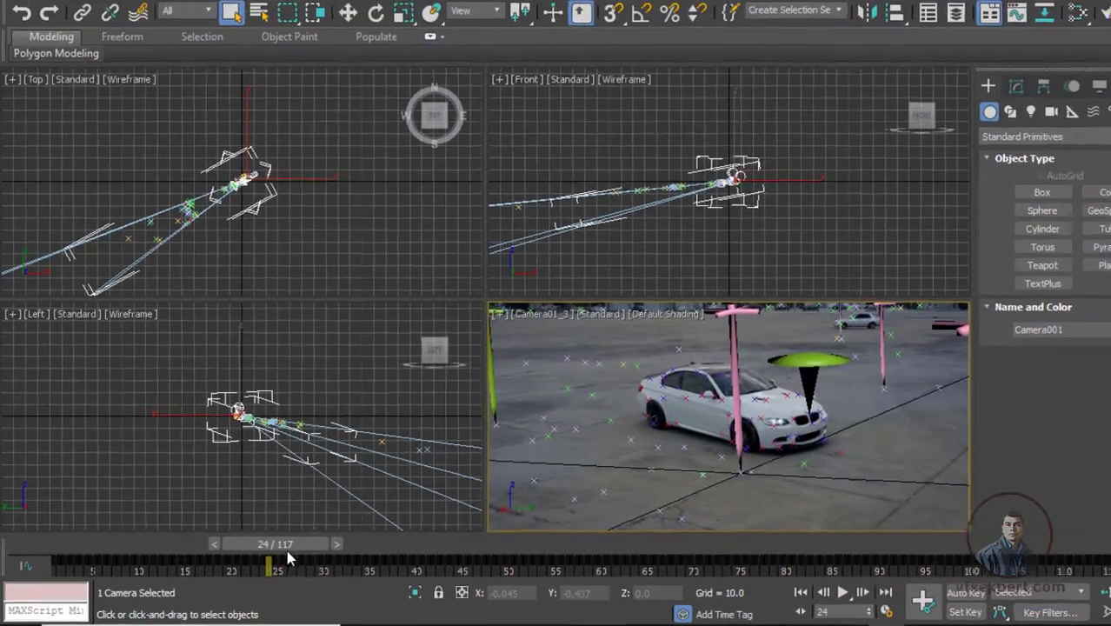
{"action": "left_click_drag", "start_coordinate": [288, 548], "coordinate": [32, 546]}
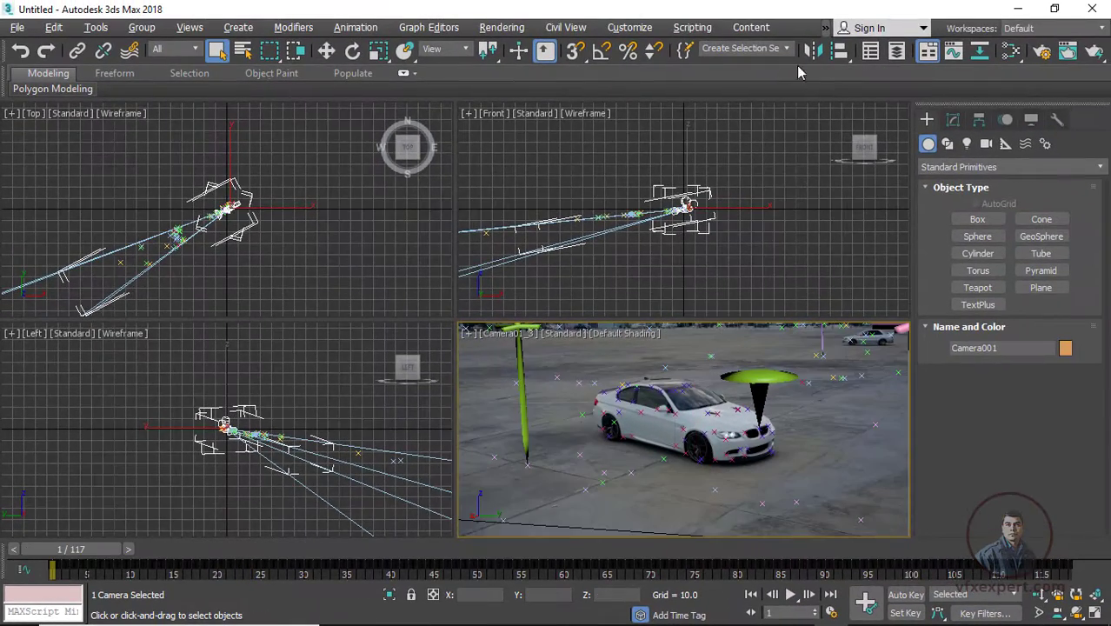
- Examine the pf_data hierarchy in the Scene Explorer, including Camera01_3, CameraGroup_1, object_2 and the tall marker roots
{"action": "left_click", "coordinate": [870, 52]}
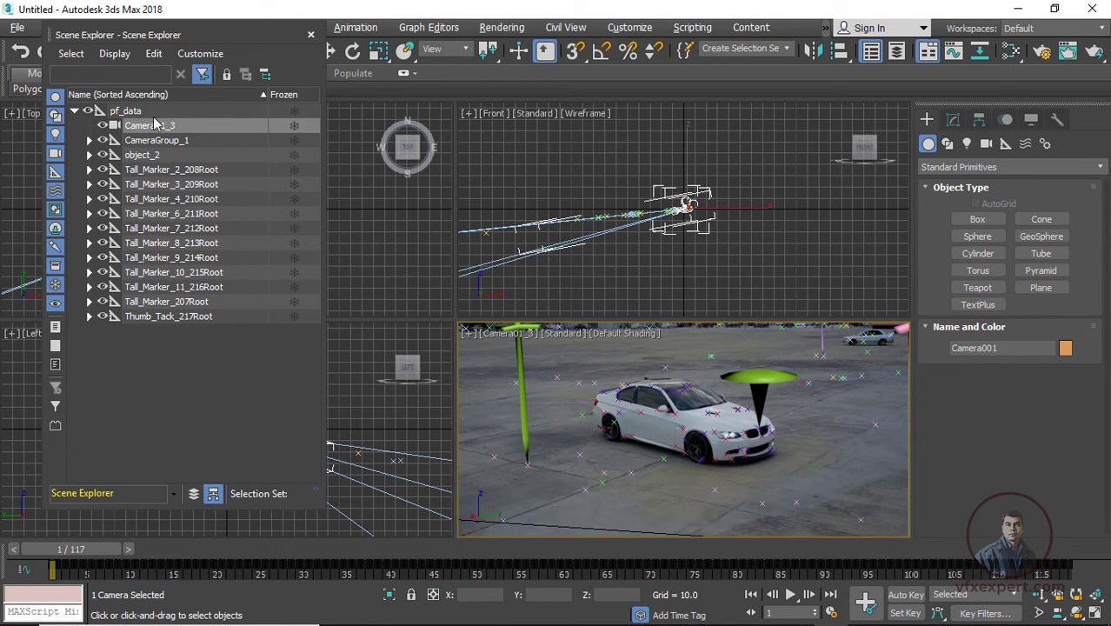
{"action": "left_click", "coordinate": [75, 111]}
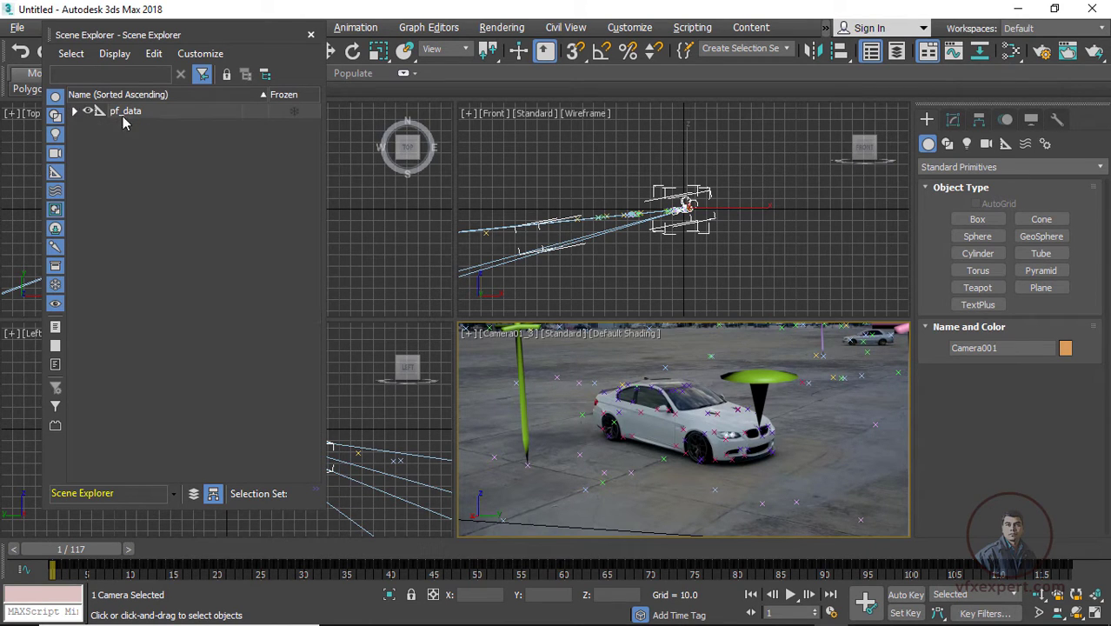
{"action": "left_click", "coordinate": [161, 113]}
{"action": "left_click", "coordinate": [132, 114]}
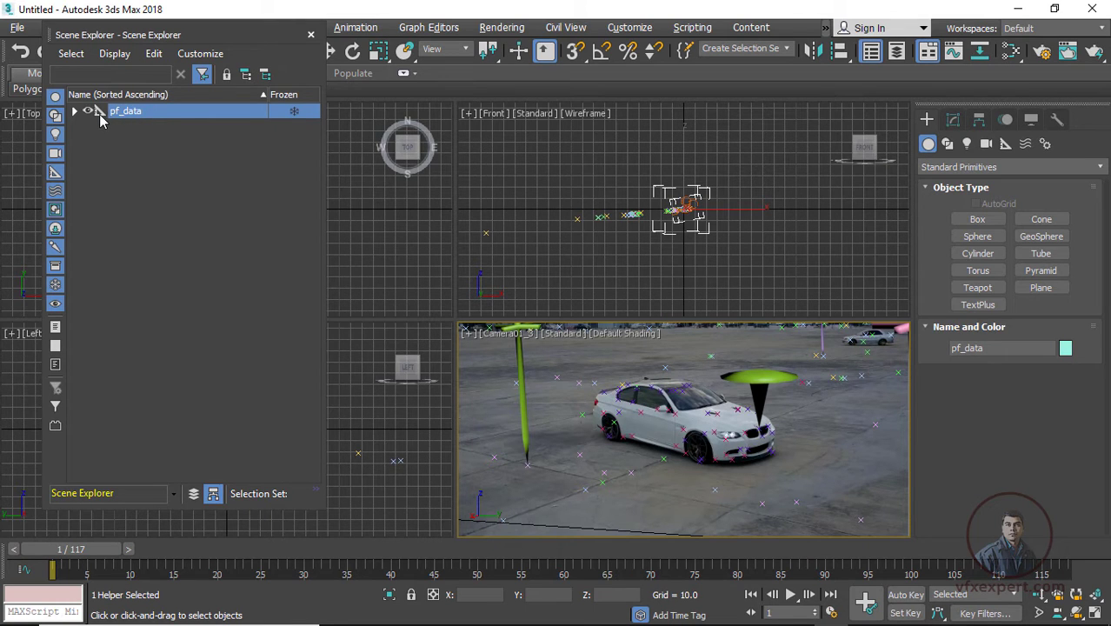
{"action": "left_click", "coordinate": [75, 112]}
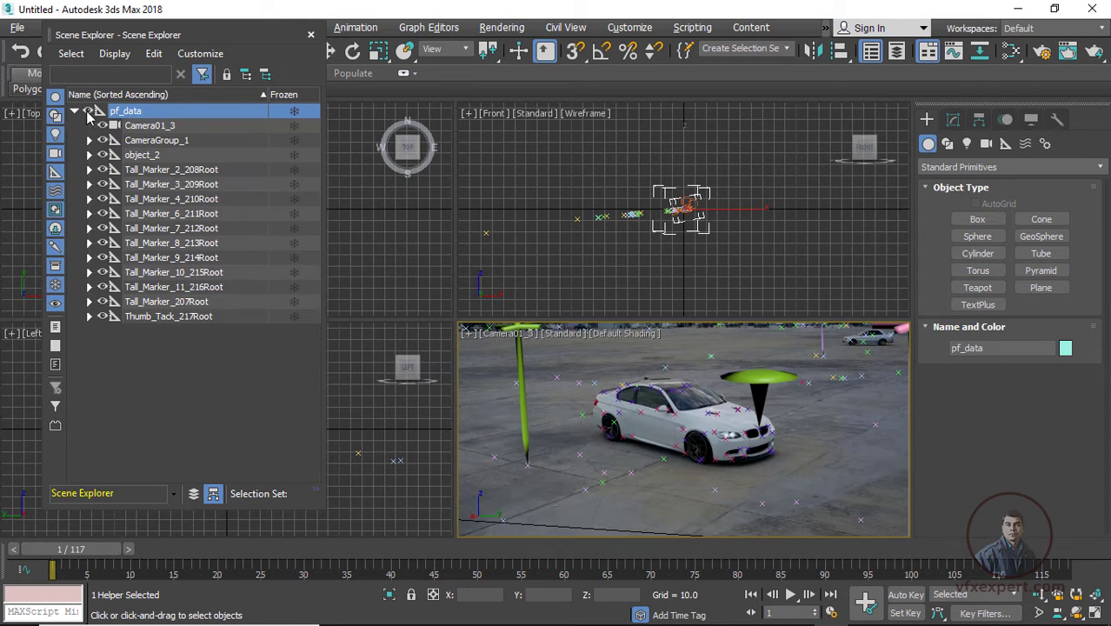
{"action": "left_click", "coordinate": [149, 127]}
{"action": "left_click", "coordinate": [163, 142]}
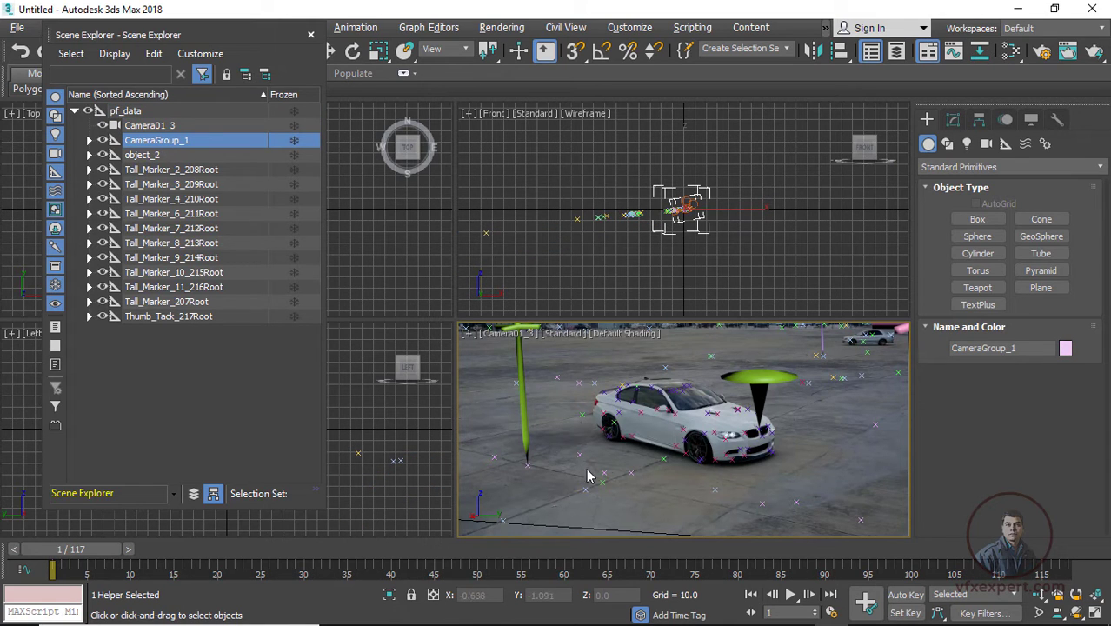
{"action": "left_click", "coordinate": [143, 156]}
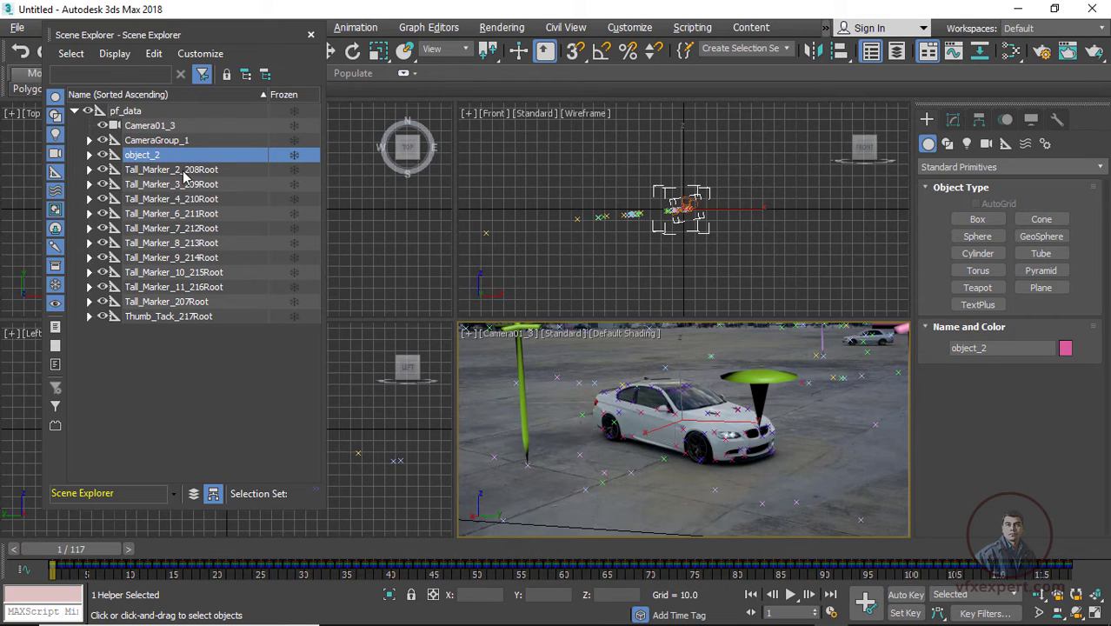
{"action": "left_click", "coordinate": [190, 214]}
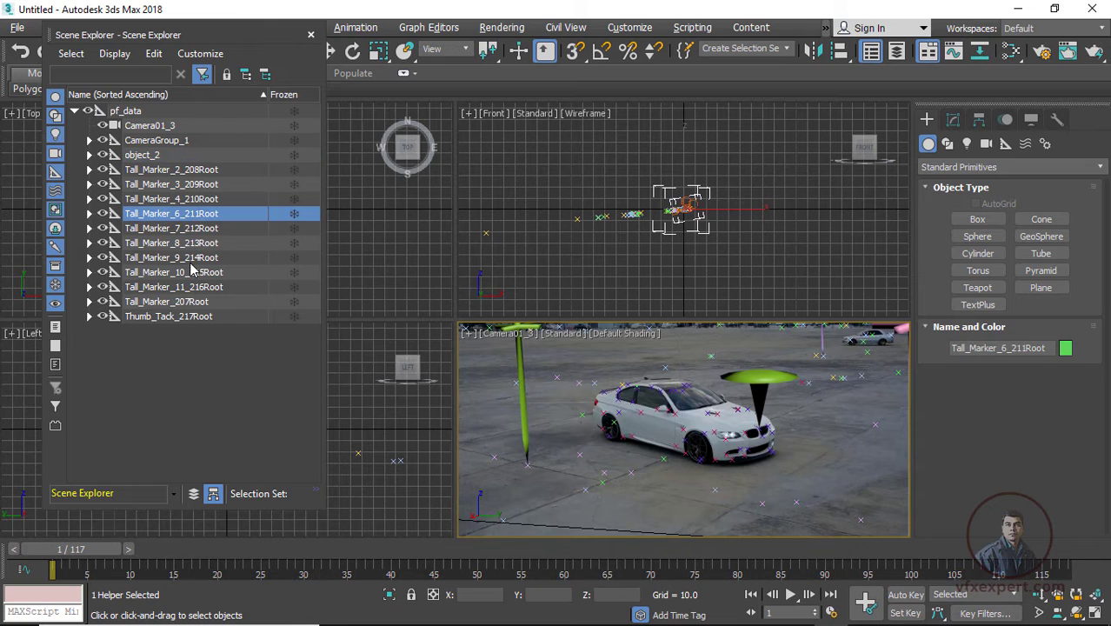
{"action": "left_click", "coordinate": [257, 146]}
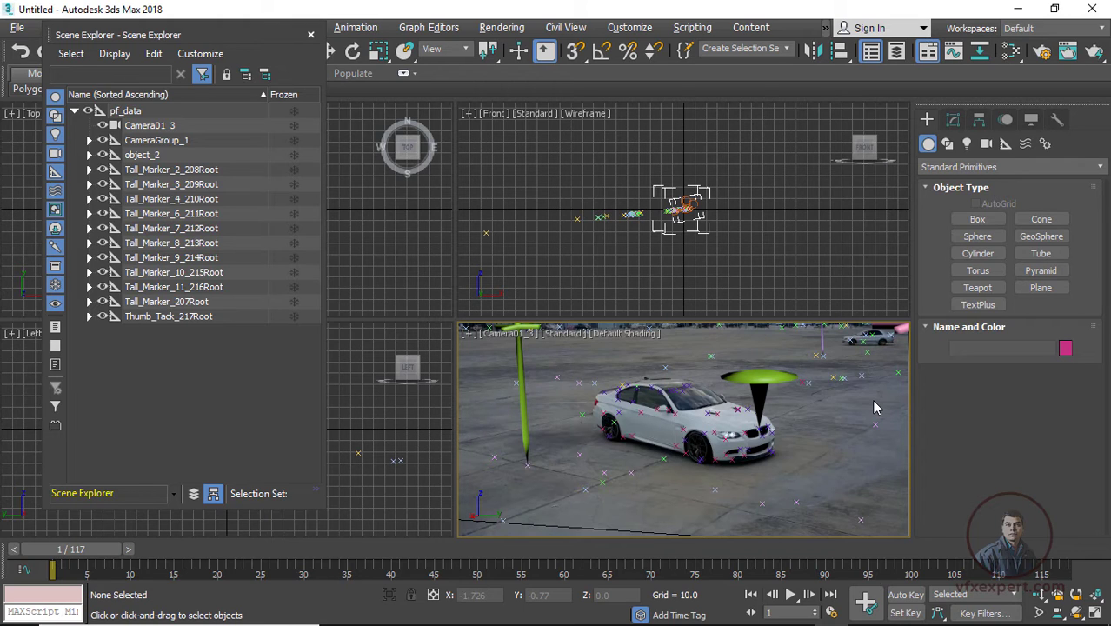
- Rotate the pf_data helper about 6.4 degrees in the Front view so the tracked points lie level with the grid
{"action": "left_click", "coordinate": [74, 113]}
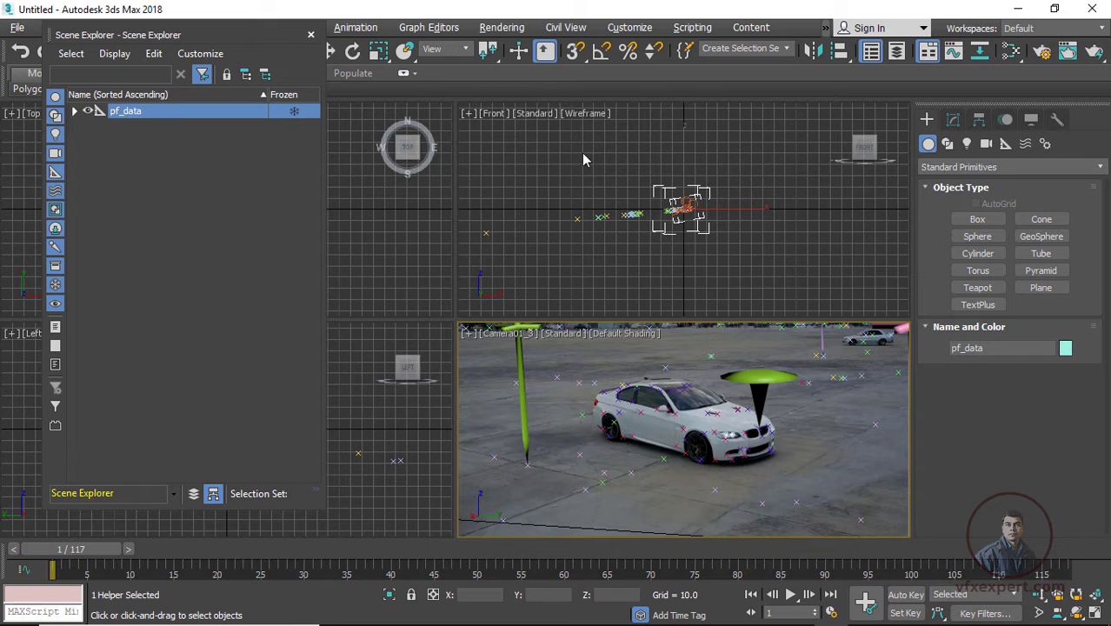
{"action": "scroll", "coordinate": [650, 212], "scroll_direction": "up", "scroll_amount": 5}
{"action": "left_click", "coordinate": [692, 224]}
{"action": "key", "text": "e"}
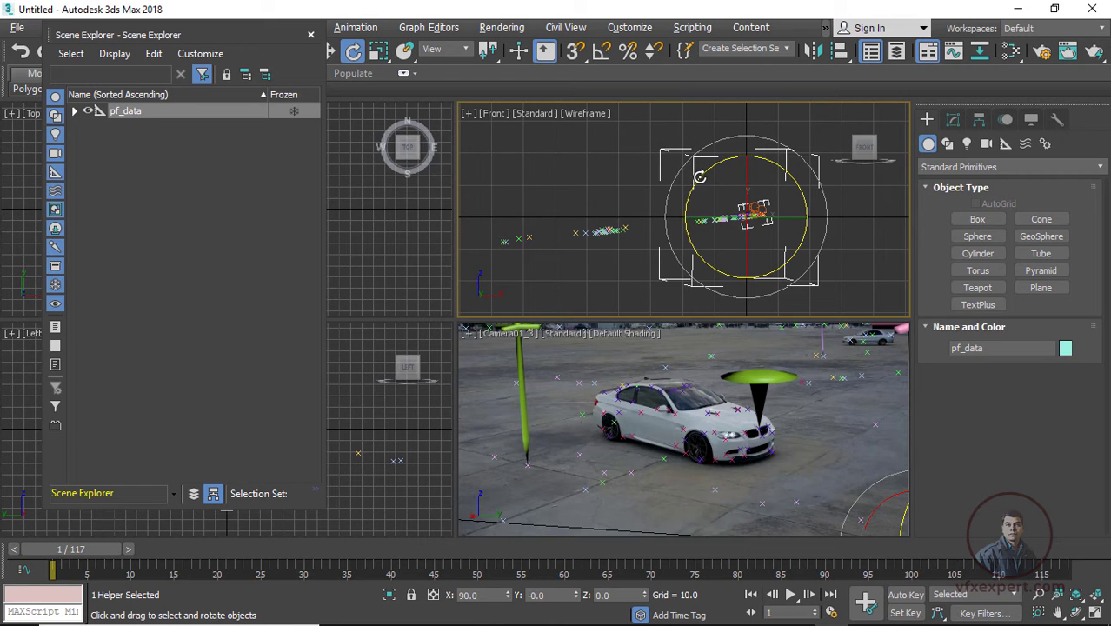
{"action": "left_click_drag", "start_coordinate": [700, 176], "coordinate": [706, 171]}
{"action": "scroll", "coordinate": [735, 214], "scroll_direction": "up", "scroll_amount": 10}
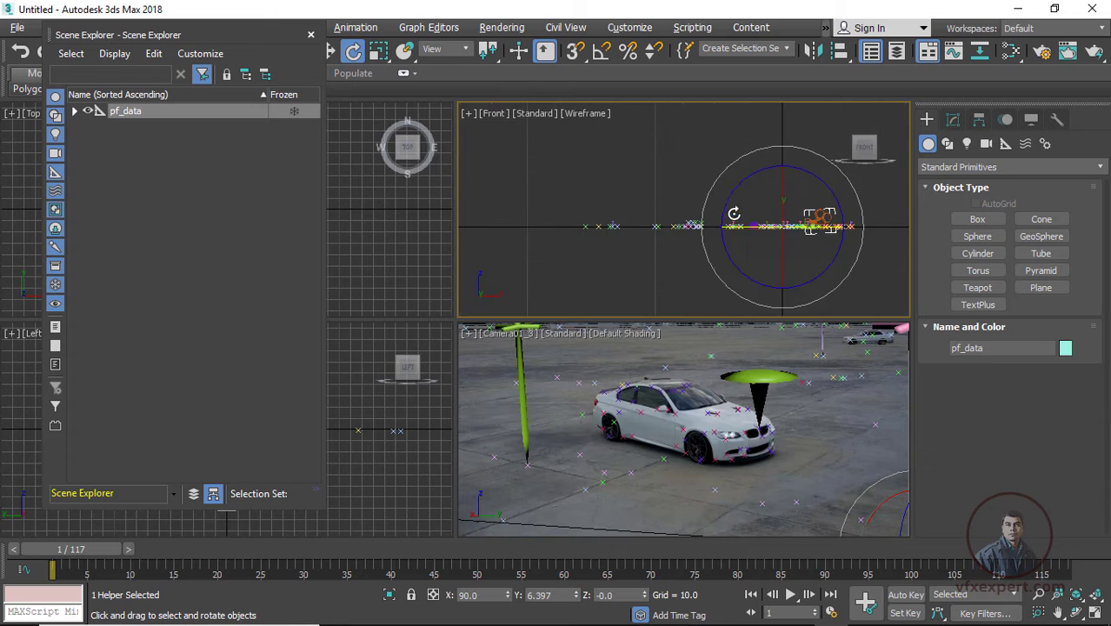
{"action": "scroll", "coordinate": [739, 231], "scroll_direction": "down", "scroll_amount": 4}
{"action": "scroll", "coordinate": [740, 230], "scroll_direction": "down", "scroll_amount": 4}
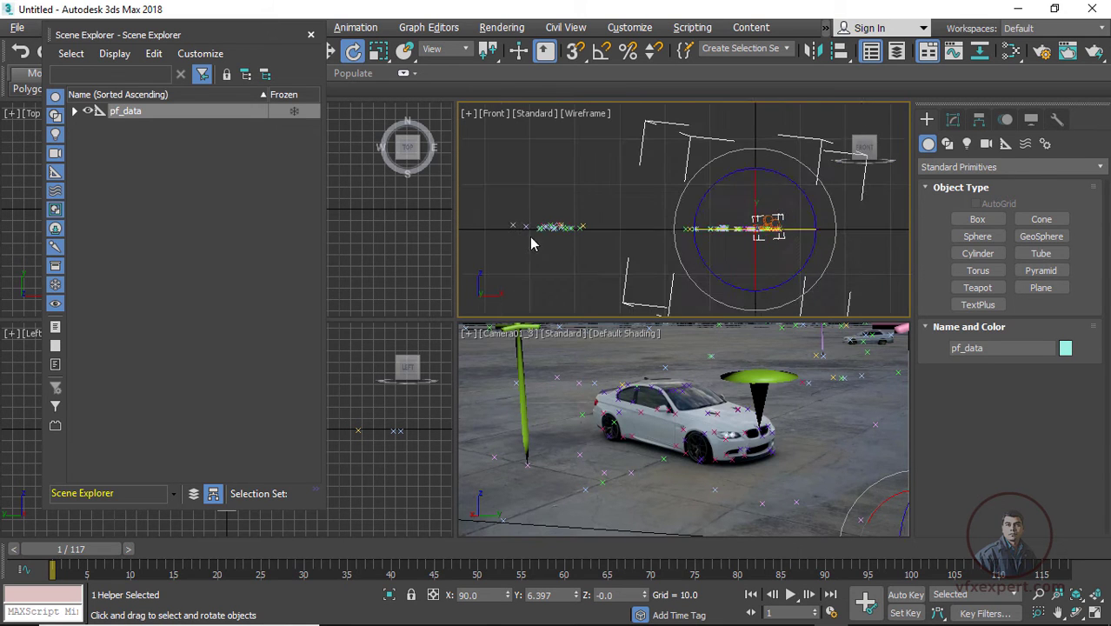
{"action": "scroll", "coordinate": [696, 252], "scroll_direction": "down", "scroll_amount": 2}
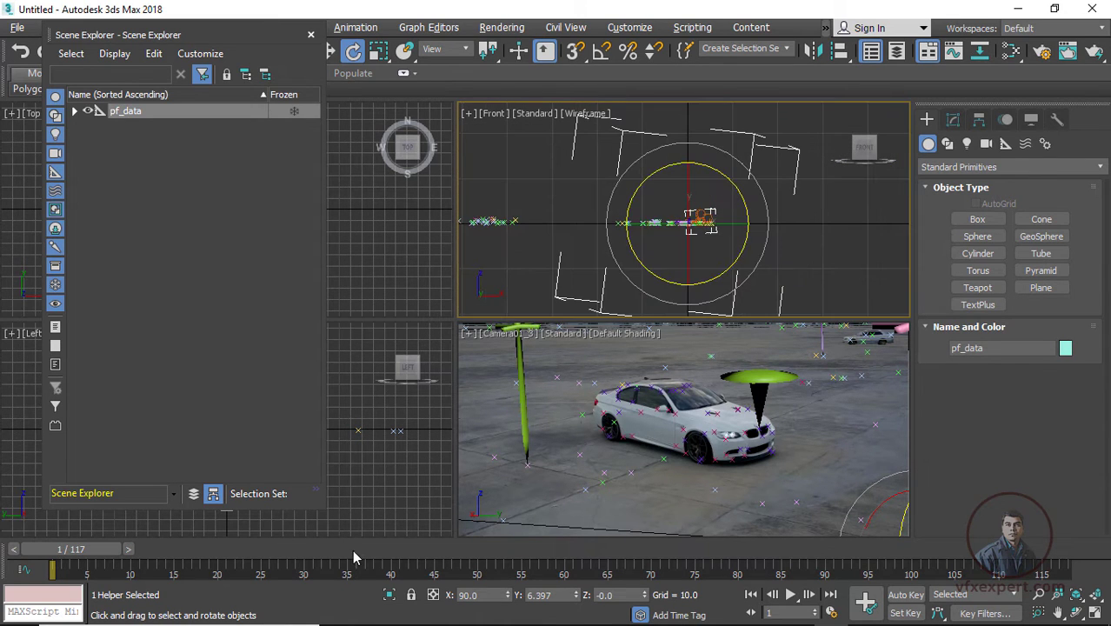
- Deselect pf_data and play the animation in the camera view to check the levelled track against the footage
{"action": "left_click", "coordinate": [633, 519]}
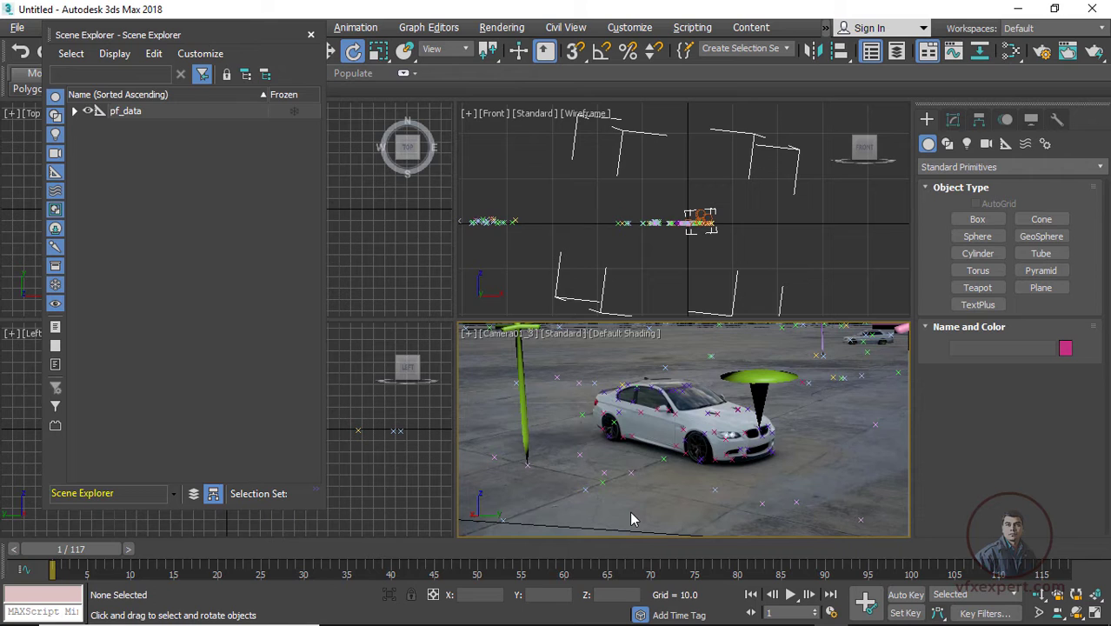
{"action": "left_click", "coordinate": [790, 596]}
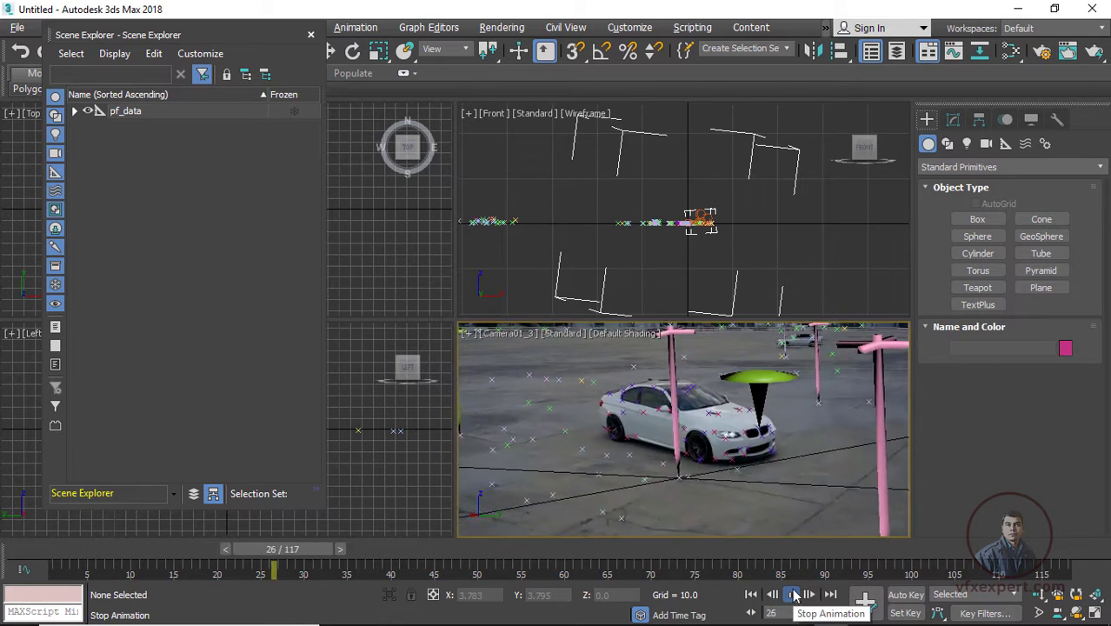
{"action": "left_click", "coordinate": [793, 595]}
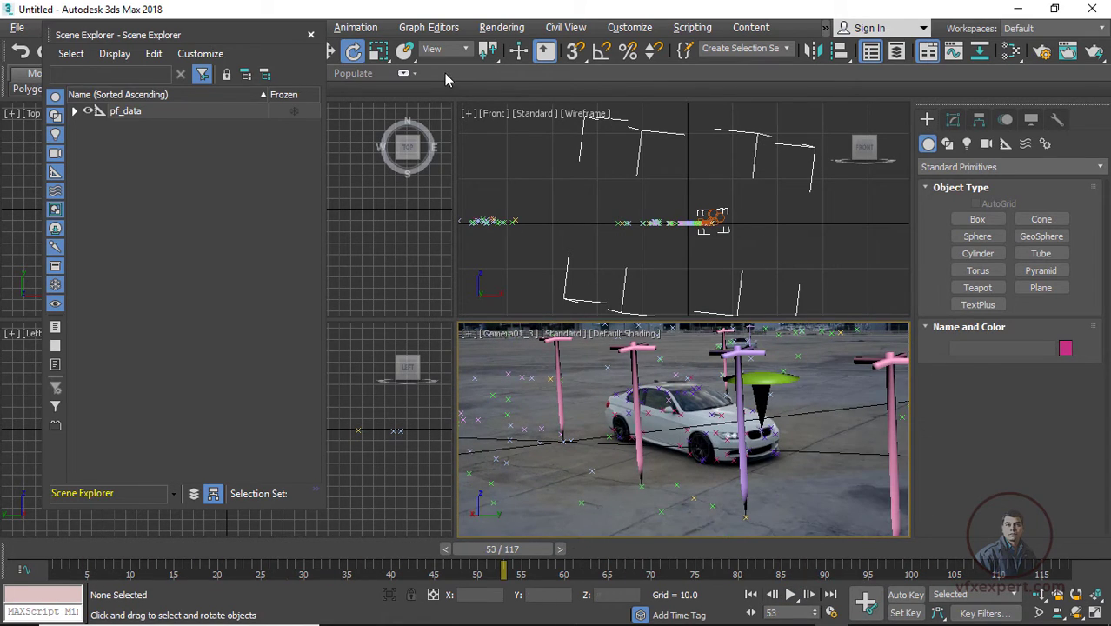
- Check the Update Background While Playing option in the viewport preferences, and replay the animation
{"action": "left_click", "coordinate": [634, 30]}
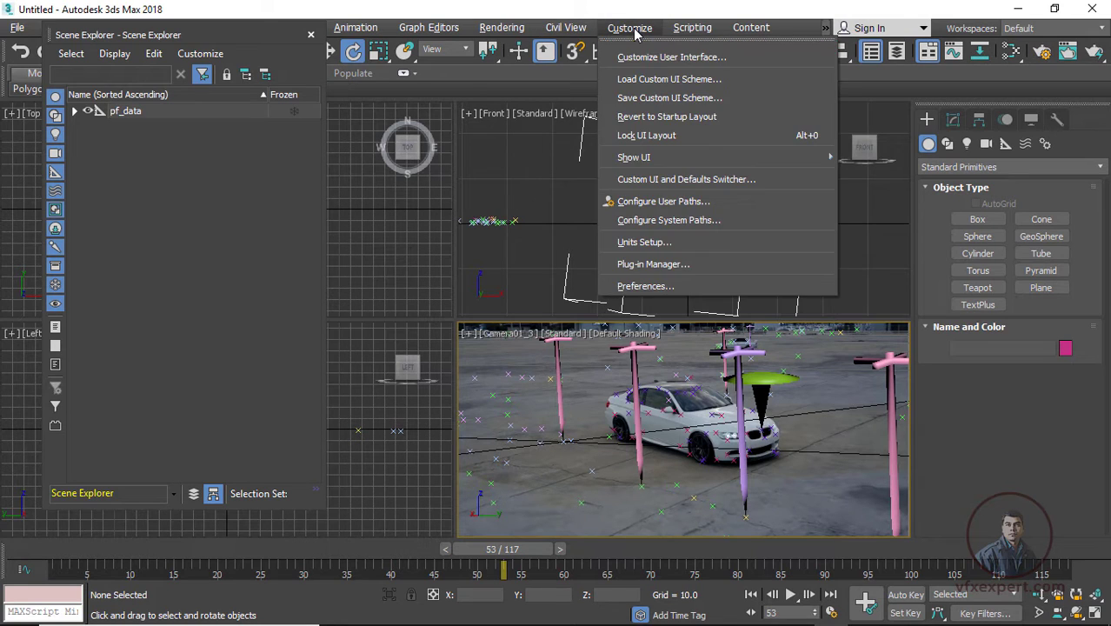
{"action": "left_click", "coordinate": [645, 287]}
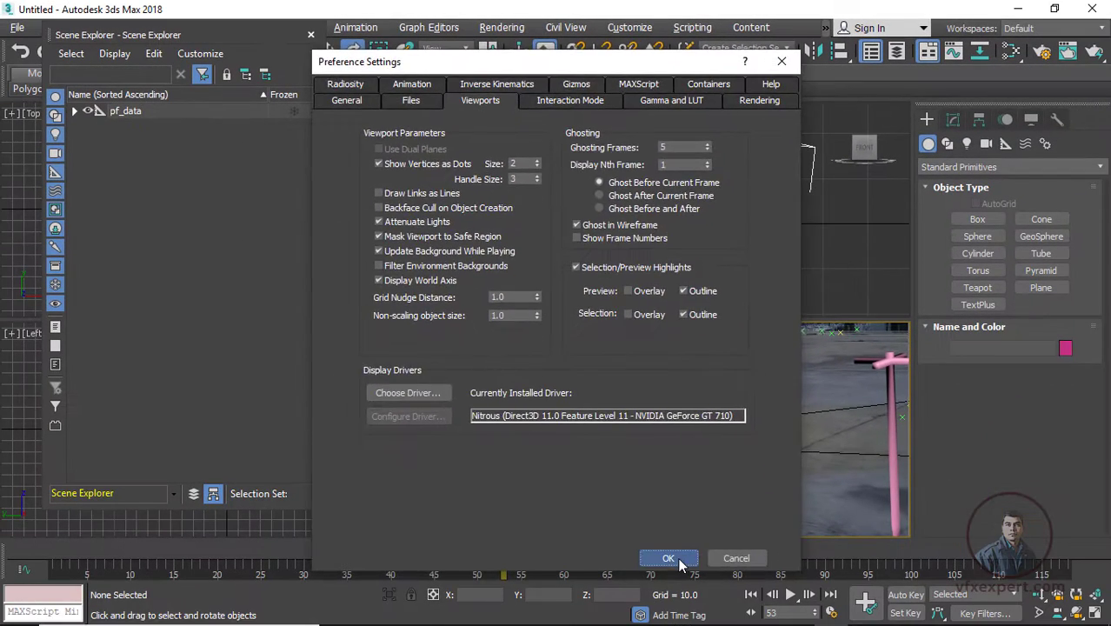
{"action": "left_click", "coordinate": [667, 559]}
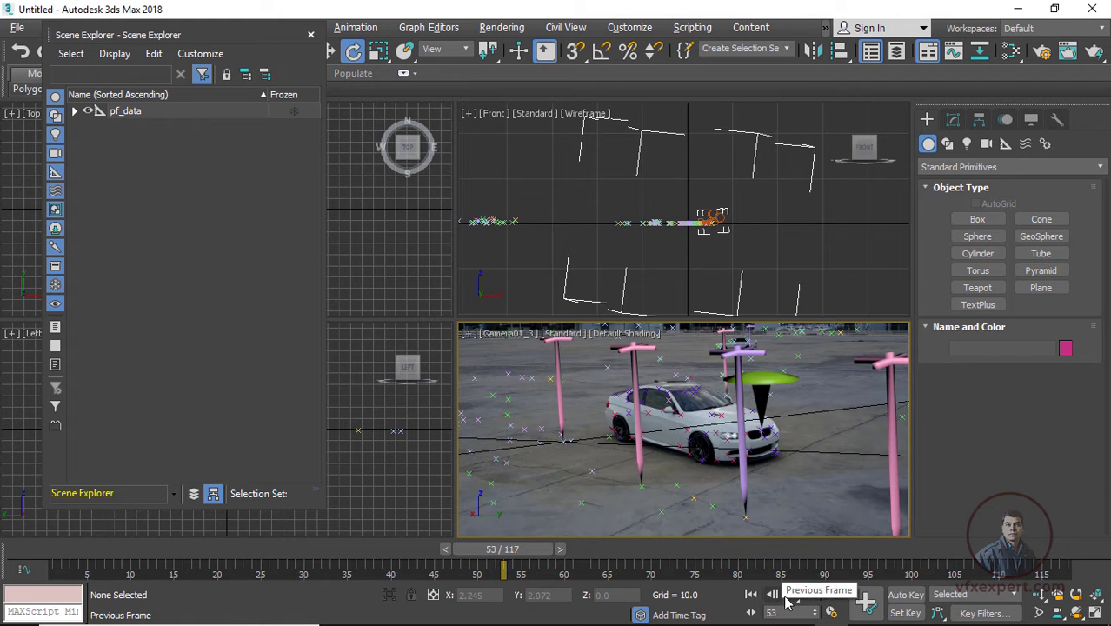
{"action": "left_click", "coordinate": [791, 597]}
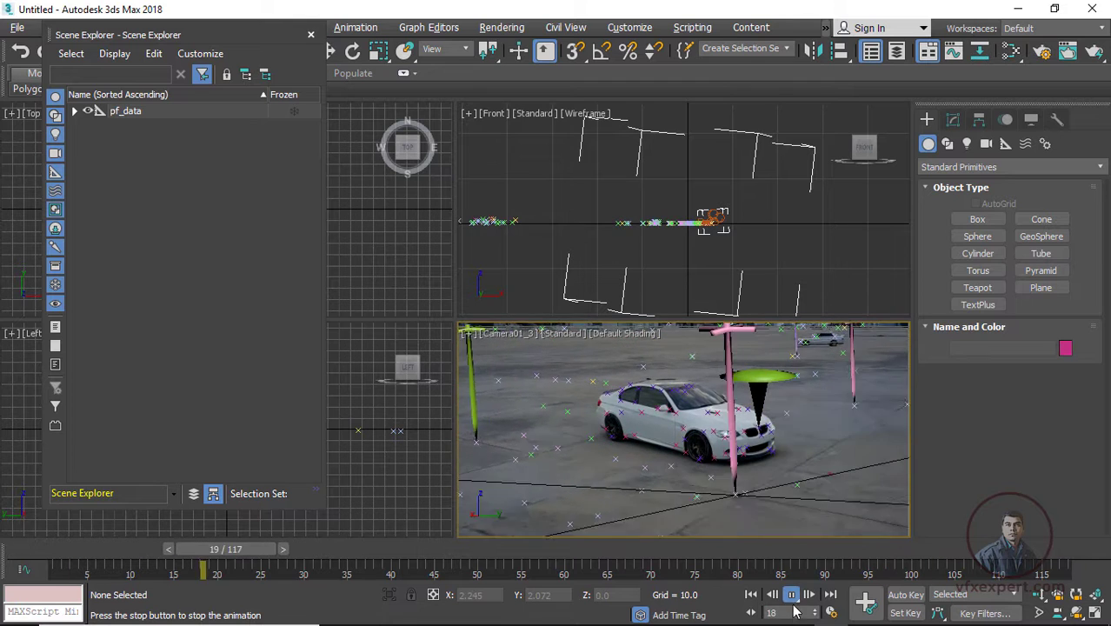
{"action": "left_click", "coordinate": [791, 596]}
- Close the Scene Explorer and save the scene as max_render in 3ds Max format
{"action": "left_click", "coordinate": [311, 35]}
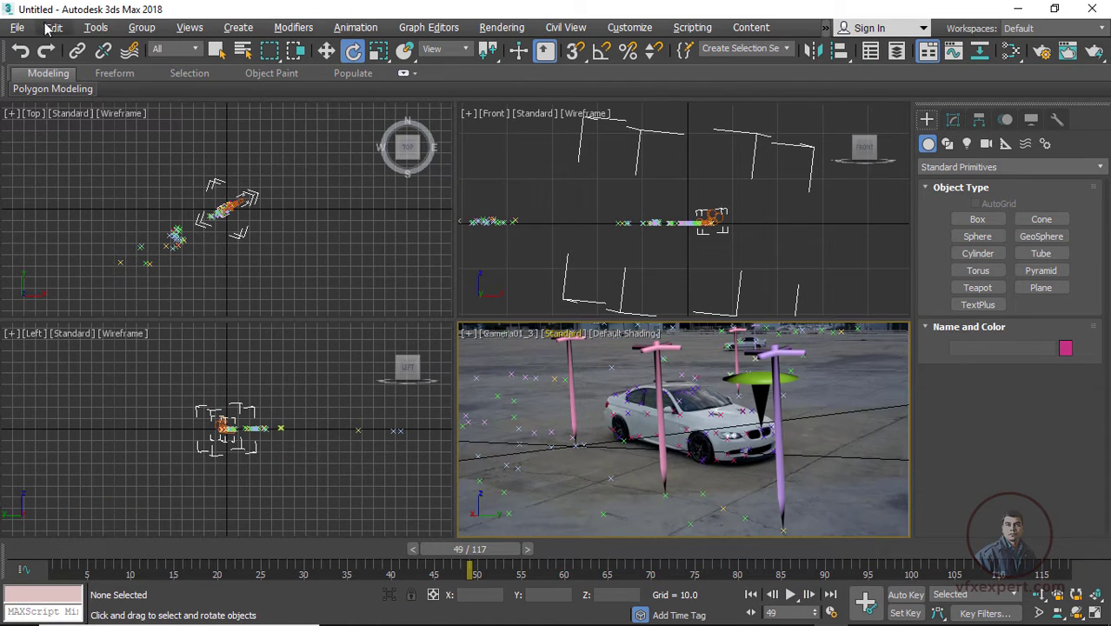
{"action": "left_click", "coordinate": [18, 28]}
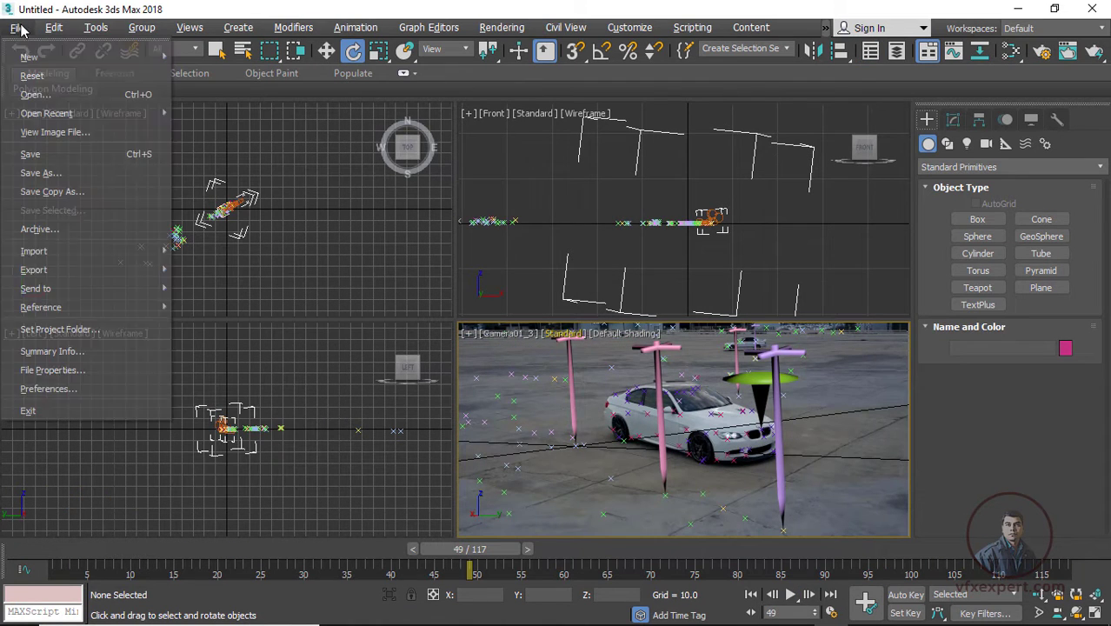
{"action": "left_click", "coordinate": [49, 173]}
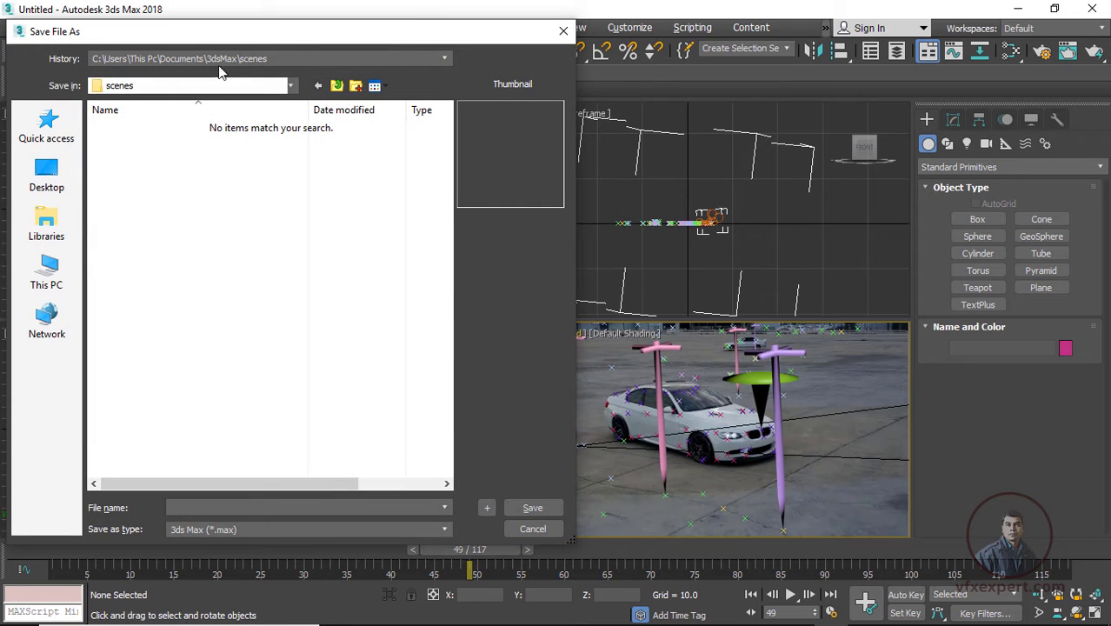
{"action": "left_click_drag", "start_coordinate": [247, 40], "coordinate": [370, 53]}
{"action": "type", "text": "max_render"}
{"action": "left_click", "coordinate": [655, 521]}
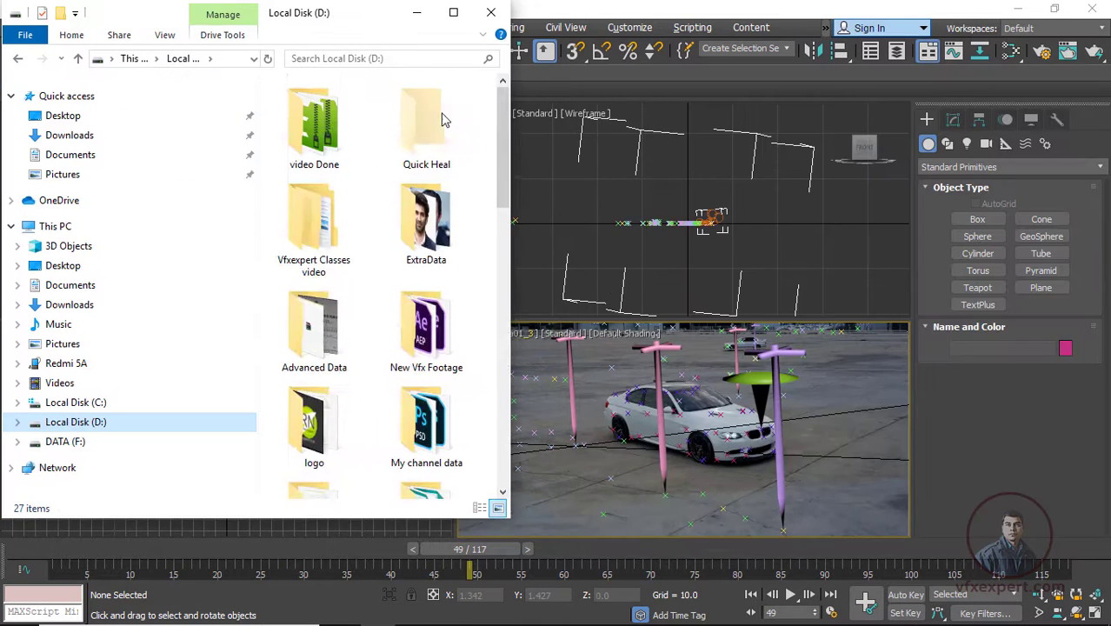
- Import the man model file from Local Disk (D:) into the scene
{"action": "scroll", "coordinate": [374, 261], "scroll_direction": "down", "scroll_amount": 10}
{"action": "left_click_drag", "start_coordinate": [433, 370], "coordinate": [863, 470]}
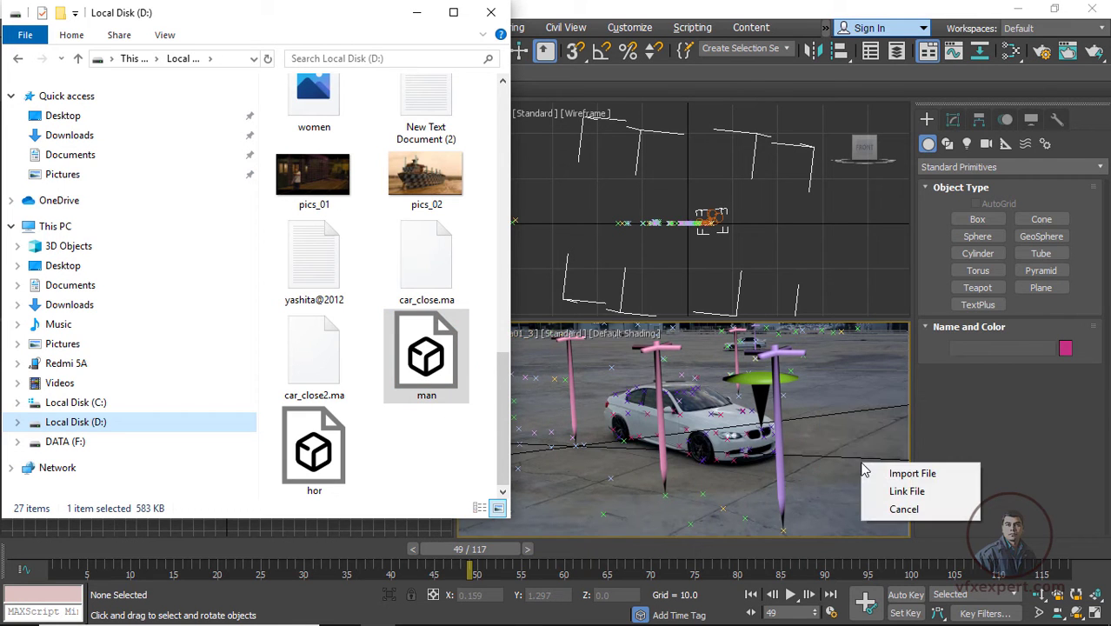
{"action": "left_click", "coordinate": [934, 475]}
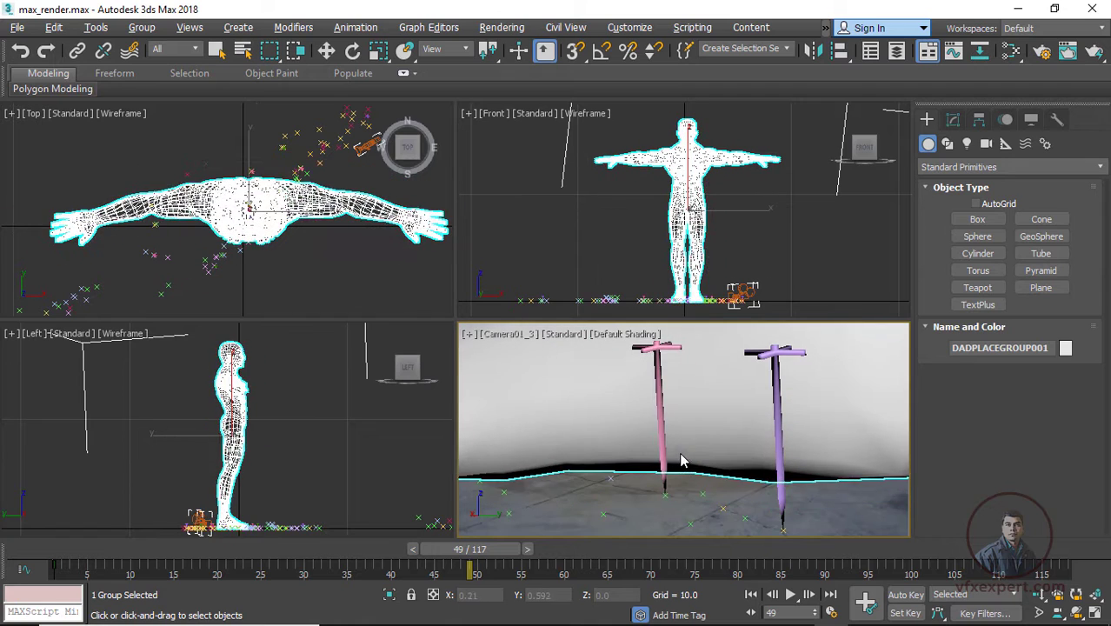
- Scale the man model down uniformly to about 3.81 percent, close to the height of the tall markers, and deselect it
{"action": "left_click", "coordinate": [695, 480]}
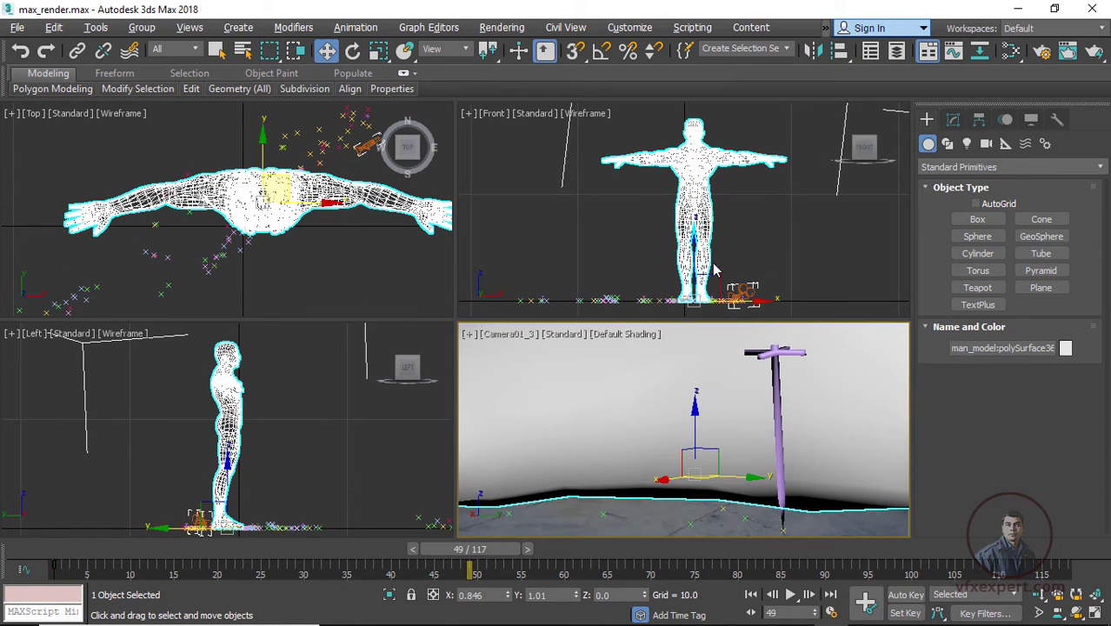
{"action": "left_click", "coordinate": [710, 263]}
{"action": "key", "text": "r"}
{"action": "left_click_drag", "start_coordinate": [698, 286], "coordinate": [653, 452]}
{"action": "middle_click_drag", "start_coordinate": [711, 161], "coordinate": [760, 184], "text": "alt"}
{"action": "left_click", "coordinate": [860, 150]}
{"action": "scroll", "coordinate": [721, 252], "scroll_direction": "up", "scroll_amount": 8}
{"action": "left_click_drag", "start_coordinate": [658, 266], "coordinate": [705, 355]}
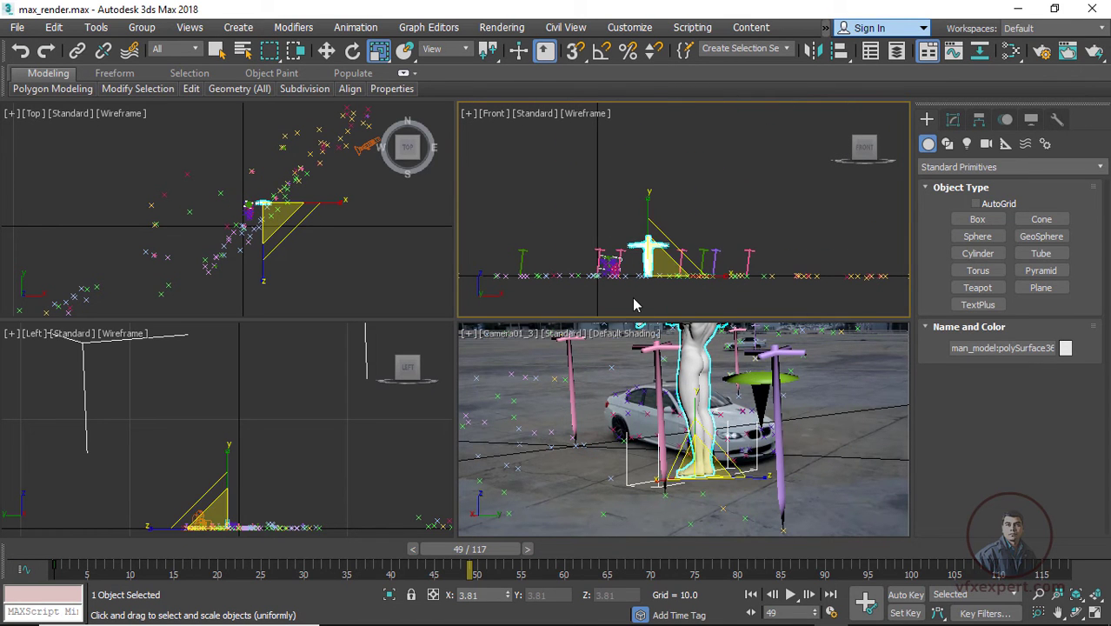
{"action": "scroll", "coordinate": [632, 301], "scroll_direction": "up", "scroll_amount": 2}
{"action": "scroll", "coordinate": [670, 282], "scroll_direction": "down", "scroll_amount": 2}
{"action": "left_click", "coordinate": [798, 225]}
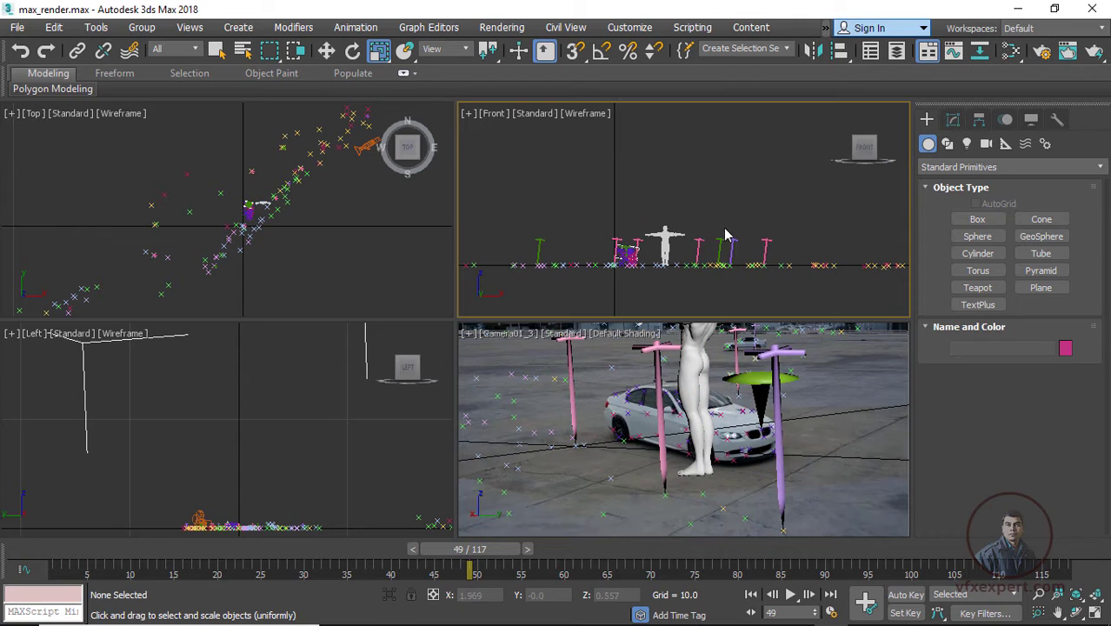
- Select the tall marker poles around the man model in the Front view and hide them
{"action": "left_click_drag", "start_coordinate": [805, 224], "coordinate": [695, 252]}
{"action": "left_click", "coordinate": [778, 415]}
{"action": "right_click", "coordinate": [778, 415]}
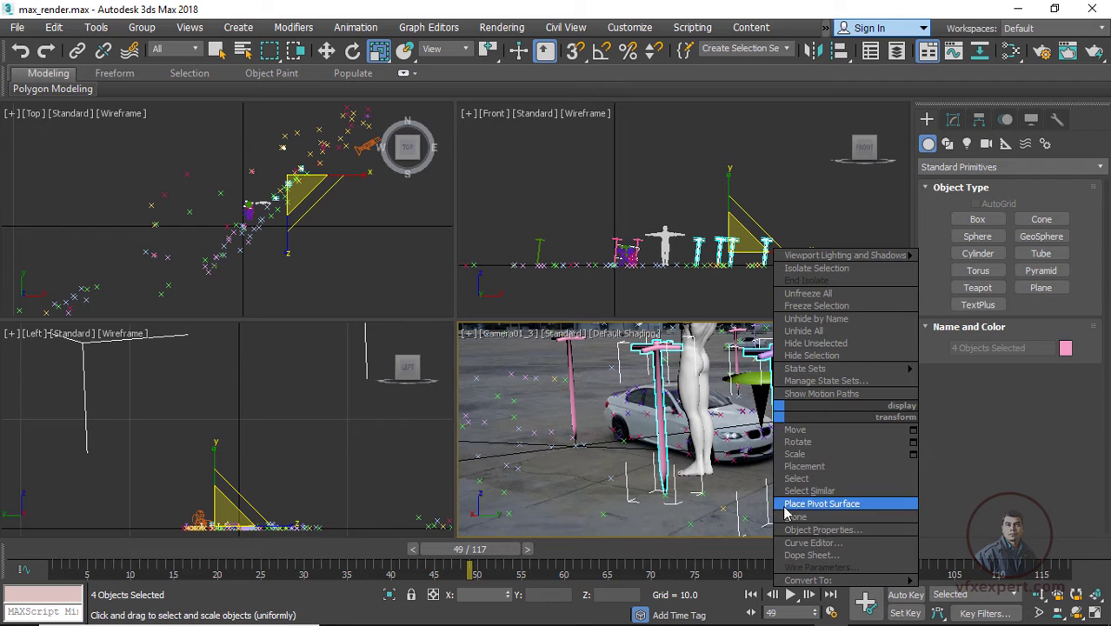
{"action": "left_click", "coordinate": [809, 355]}
{"action": "left_click_drag", "start_coordinate": [508, 211], "coordinate": [558, 253]}
{"action": "left_click_drag", "start_coordinate": [589, 216], "coordinate": [644, 244]}
{"action": "right_click", "coordinate": [636, 243]}
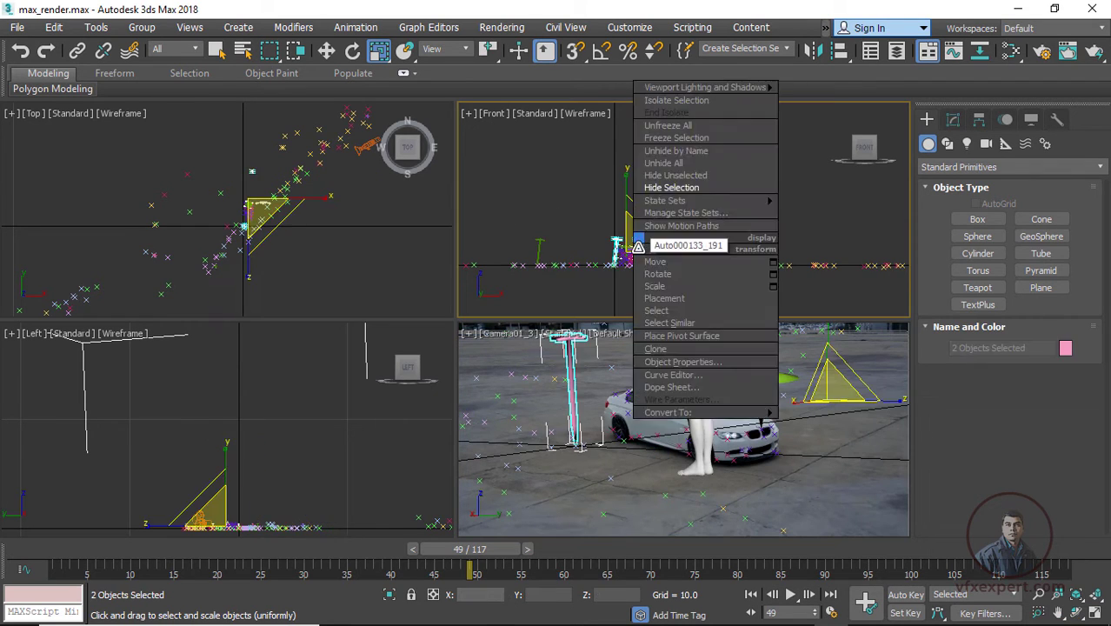
{"action": "left_click", "coordinate": [666, 190]}
{"action": "right_click", "coordinate": [538, 247]}
{"action": "left_click", "coordinate": [614, 190]}
- Play the animation from the first frame in the camera view to check the man model against the footage
{"action": "key", "text": "Home"}
{"action": "left_click", "coordinate": [623, 521]}
{"action": "left_click", "coordinate": [792, 595]}
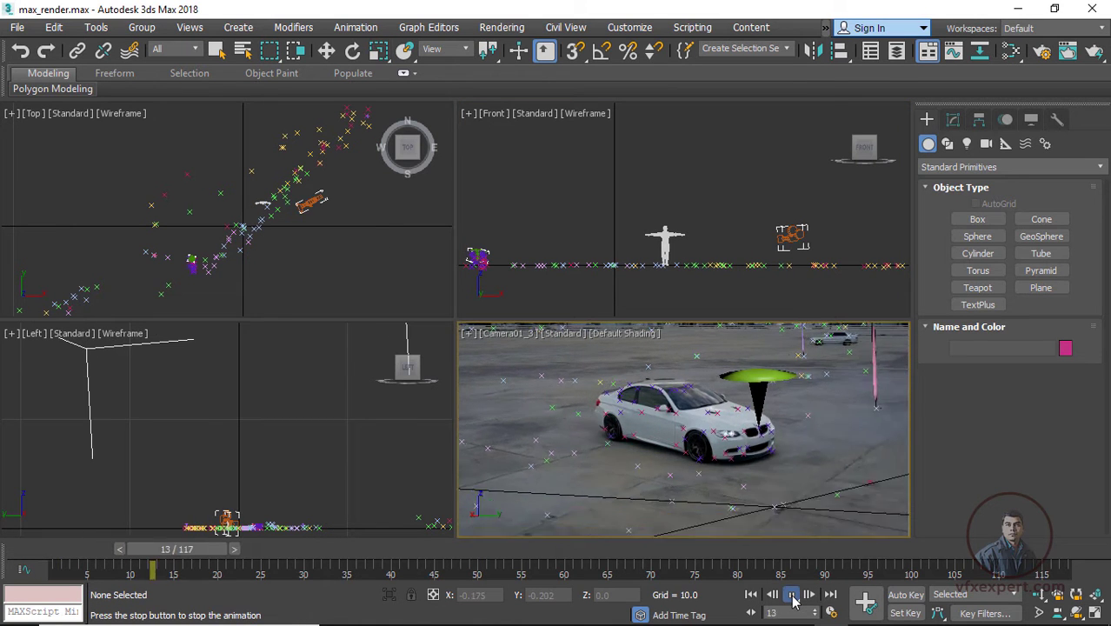
{"action": "left_click", "coordinate": [792, 595]}
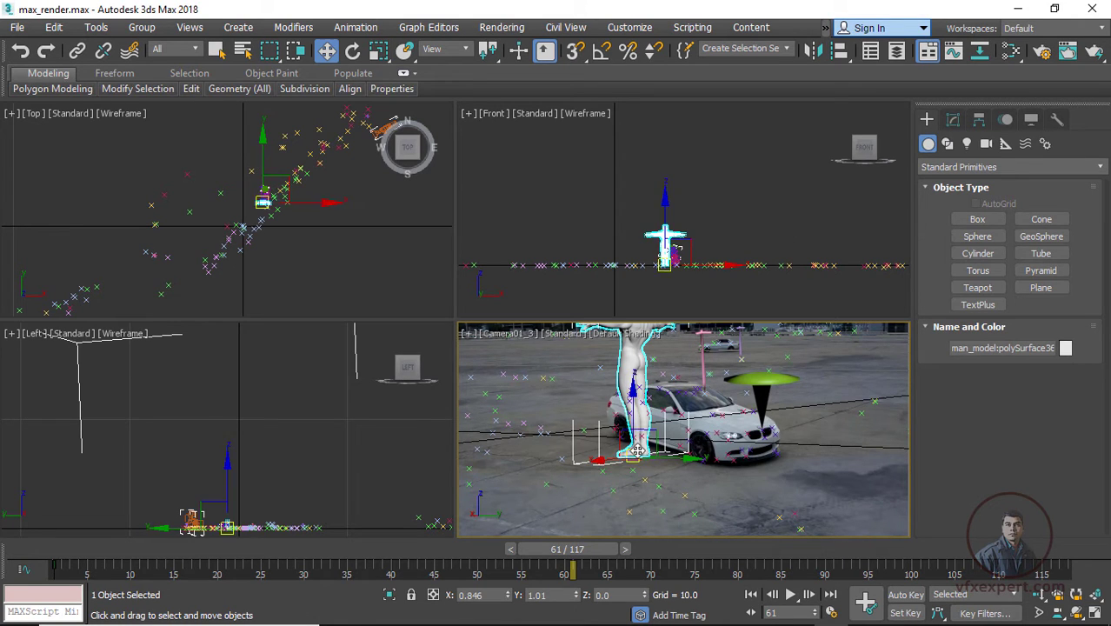
- Align the man model to a tracked ground point in X, Y and Z position, pivot point to pivot point
{"action": "left_click", "coordinate": [839, 52]}
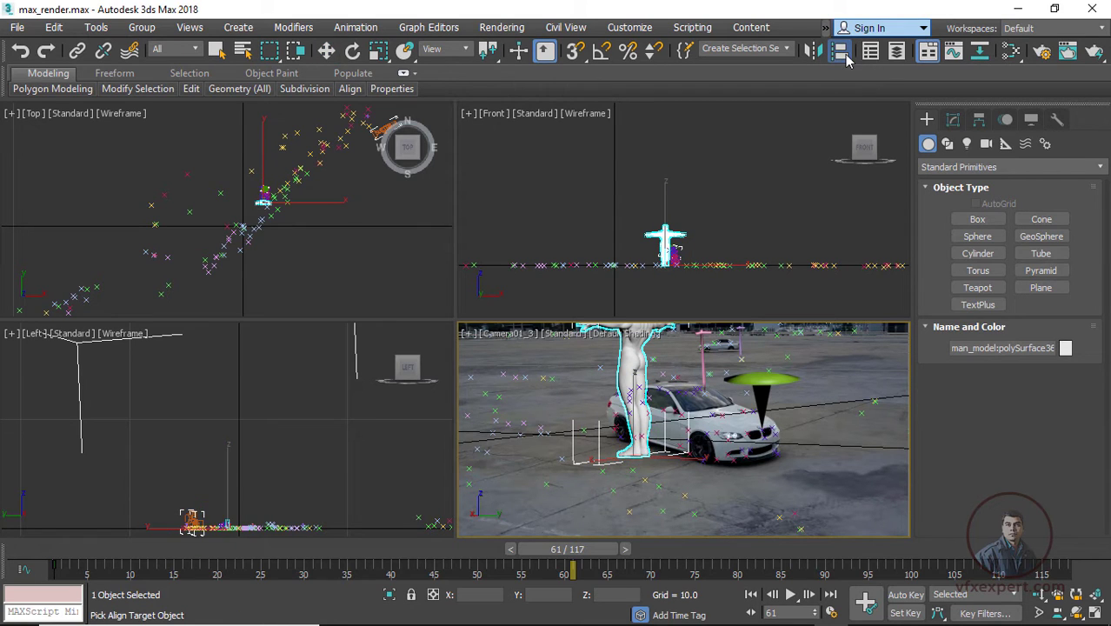
{"action": "left_click", "coordinate": [696, 514]}
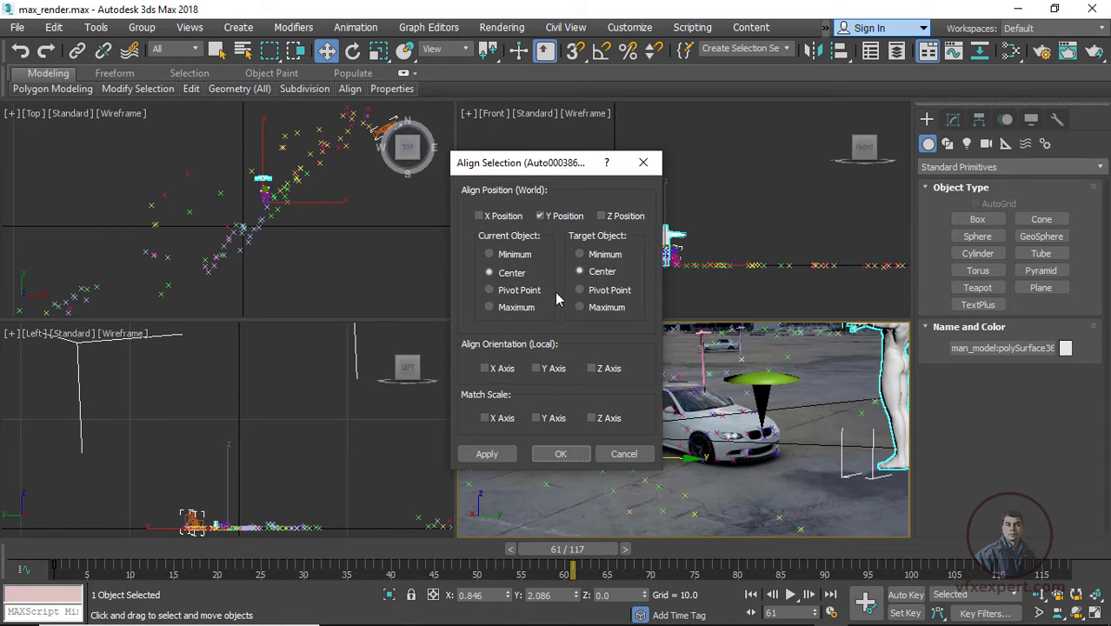
{"action": "left_click", "coordinate": [529, 290]}
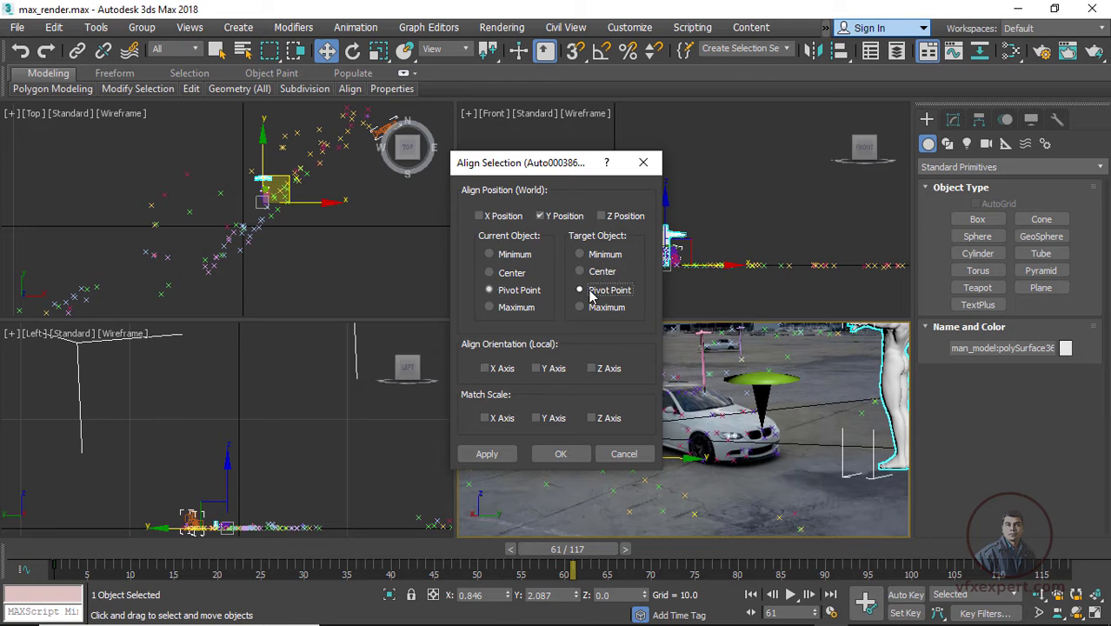
{"action": "left_click_drag", "start_coordinate": [521, 162], "coordinate": [309, 121]}
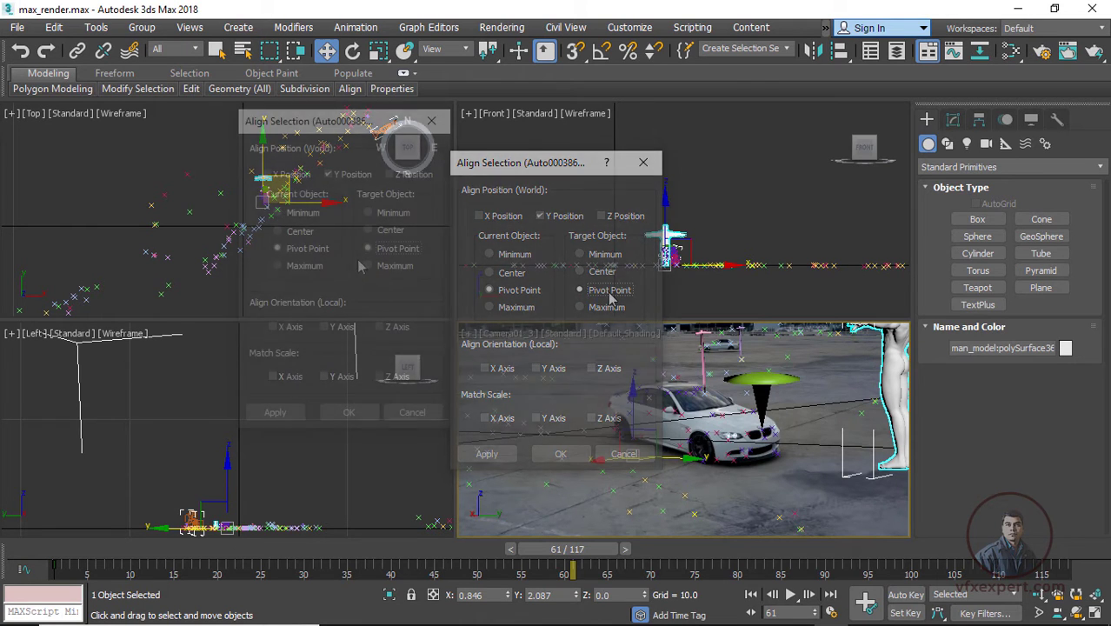
{"action": "left_click", "coordinate": [269, 175]}
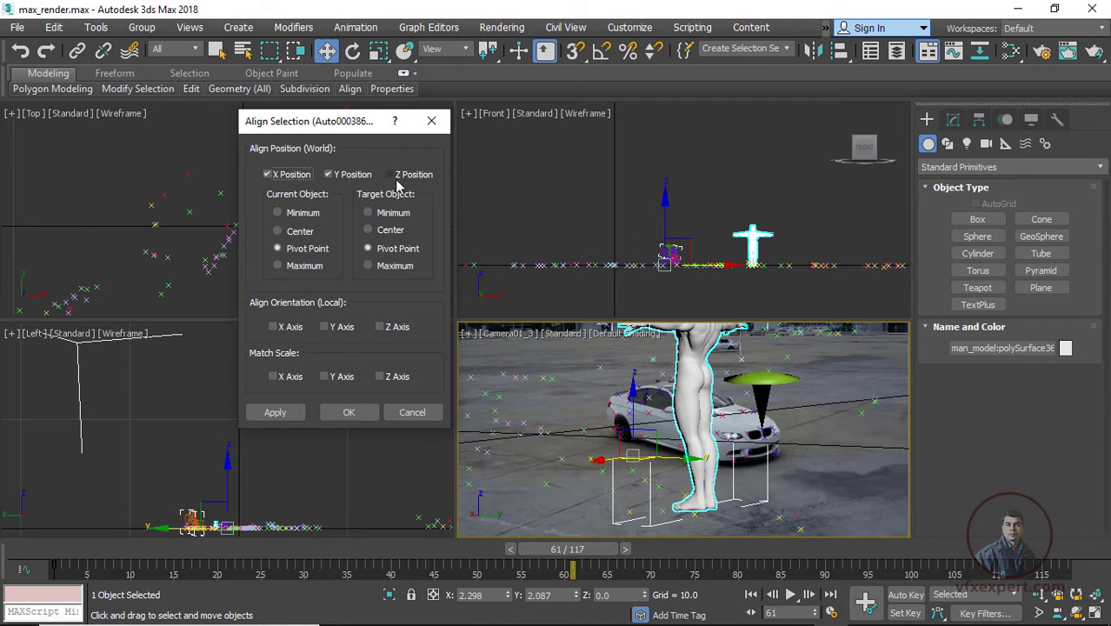
{"action": "left_click", "coordinate": [391, 175]}
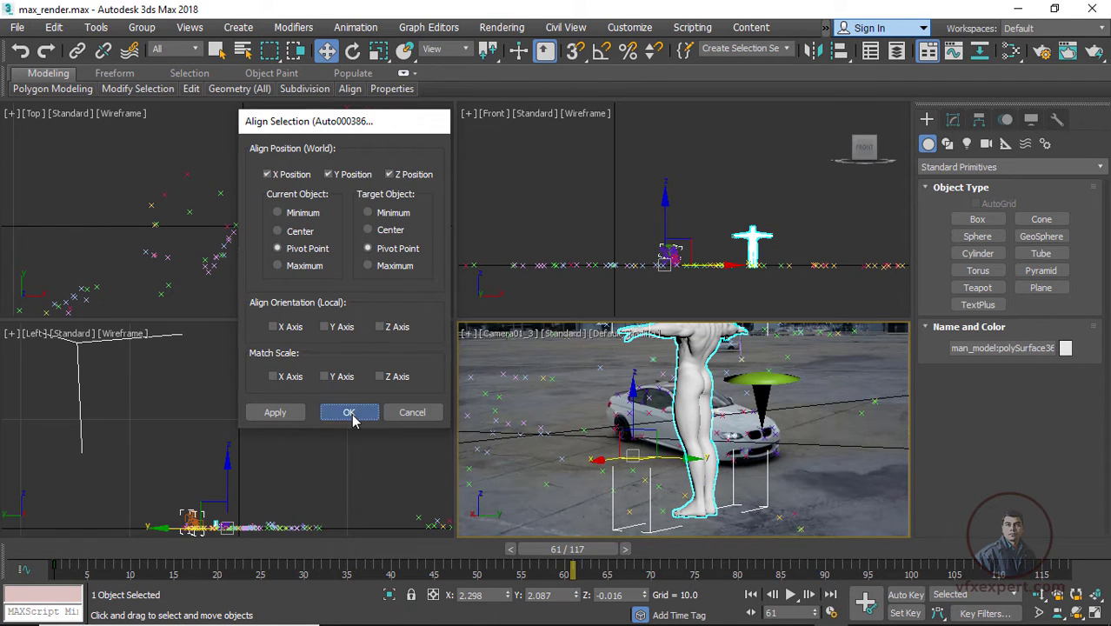
{"action": "left_click", "coordinate": [349, 413]}
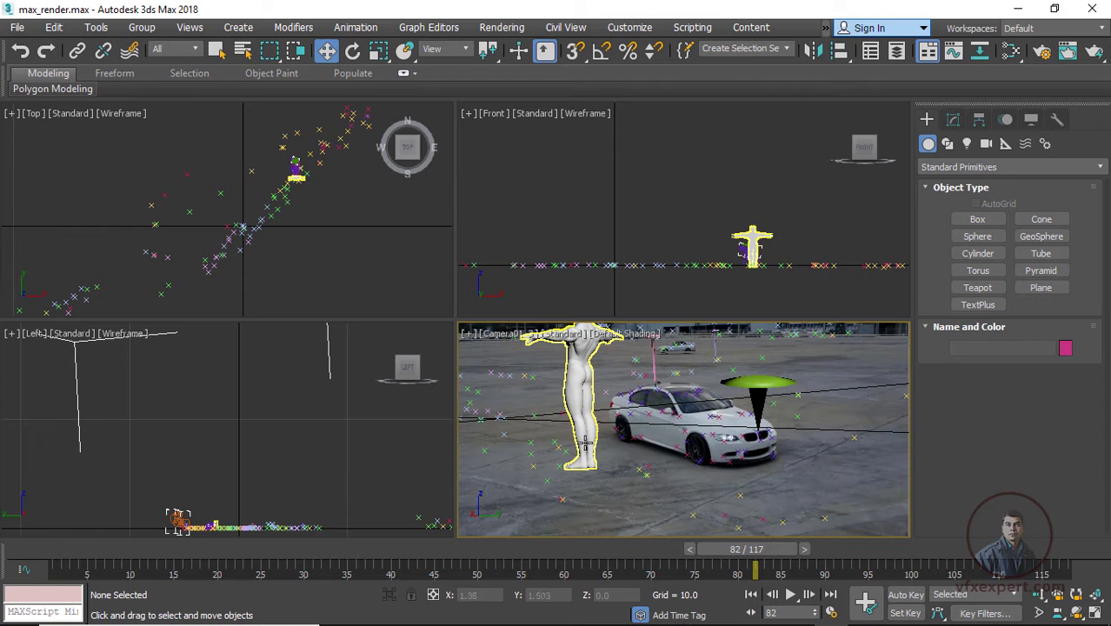
- Rotate the man model on the ground so that it faces the camera and stands upright
{"action": "left_click", "coordinate": [600, 444]}
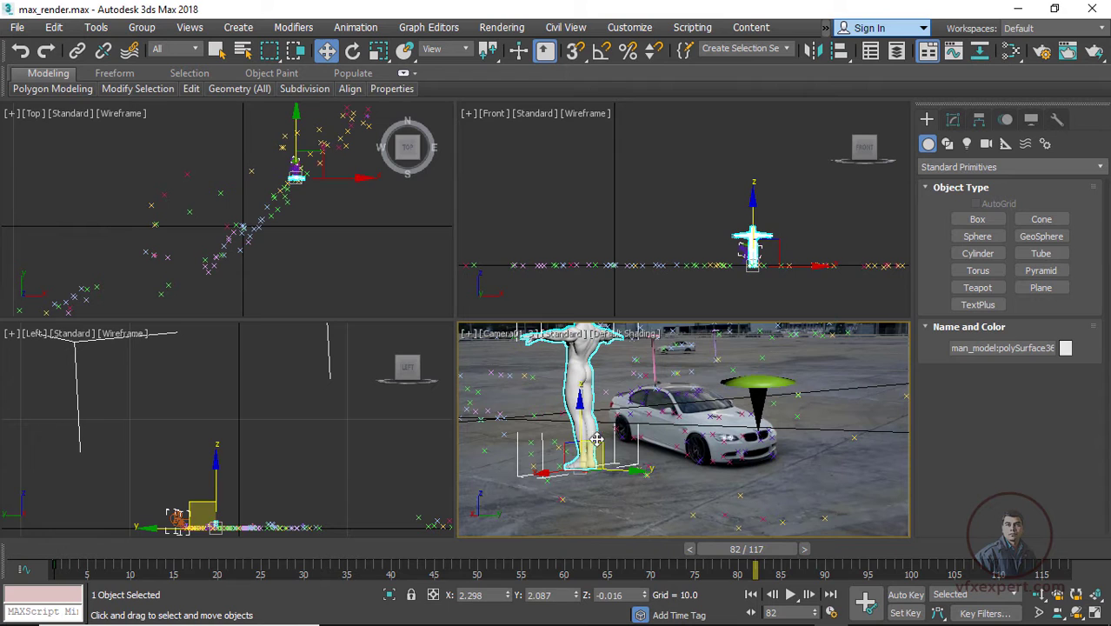
{"action": "key", "text": "r"}
{"action": "key", "text": "e"}
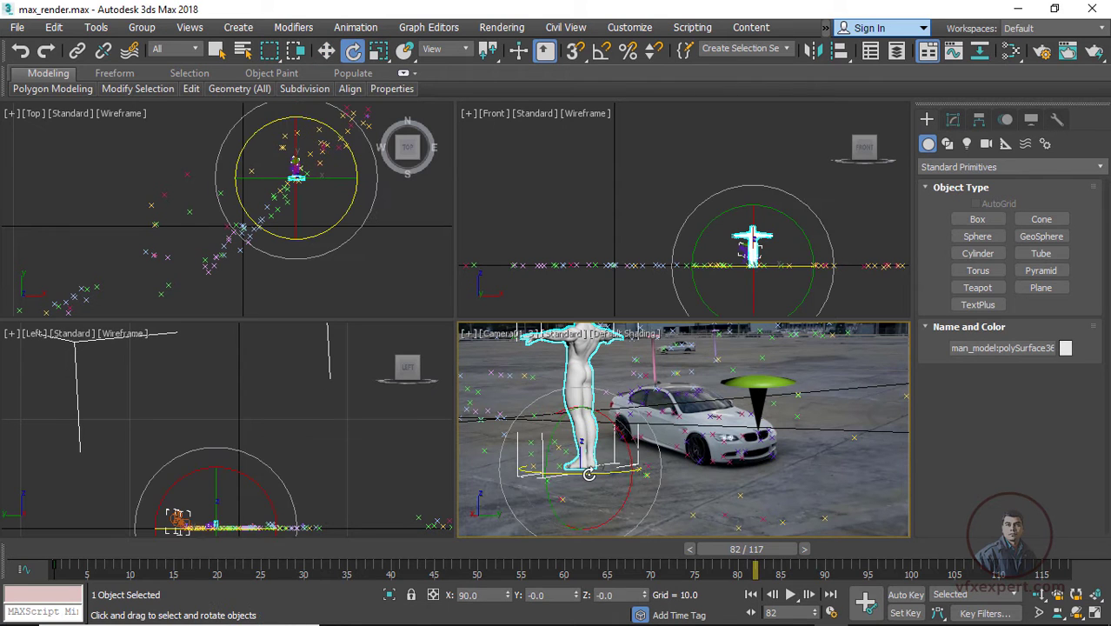
{"action": "left_click_drag", "start_coordinate": [615, 473], "coordinate": [611, 470]}
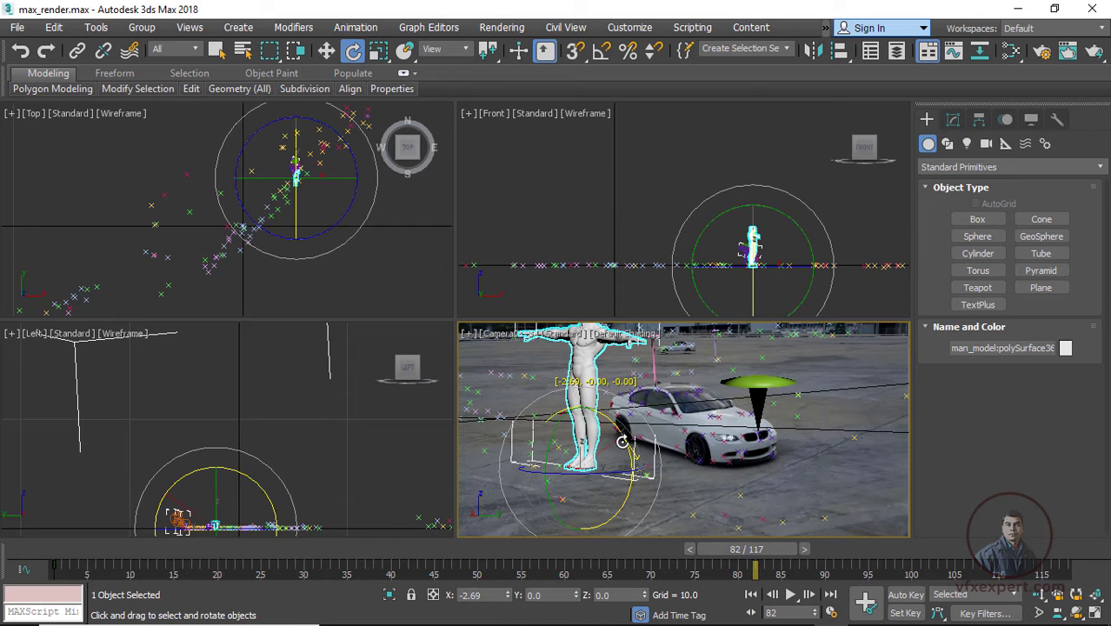
{"action": "mouse_move", "coordinate": [567, 438]}
{"action": "left_mouse_down"}
{"action": "mouse_move", "coordinate": [553, 434]}
{"action": "mouse_move", "coordinate": [560, 440]}
{"action": "left_mouse_up"}
- Scale the man model down uniformly to 60 percent and scrub the animation to frame 94
{"action": "key", "text": "r"}
{"action": "left_click_drag", "start_coordinate": [604, 470], "coordinate": [865, 515]}
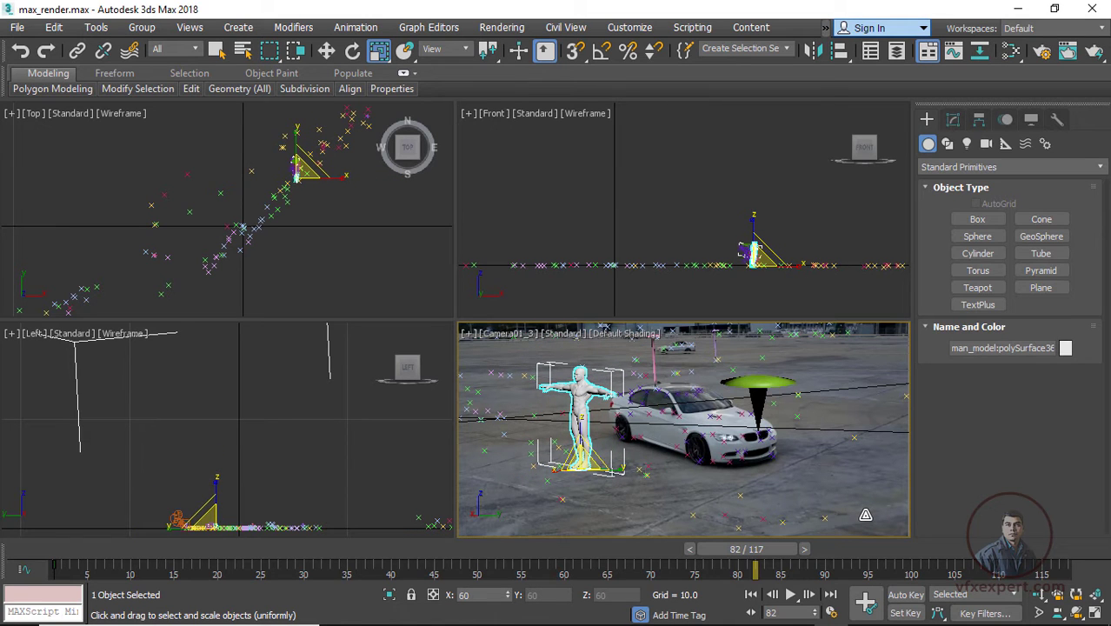
{"action": "left_click", "coordinate": [765, 490]}
{"action": "left_click_drag", "start_coordinate": [743, 567], "coordinate": [823, 587]}
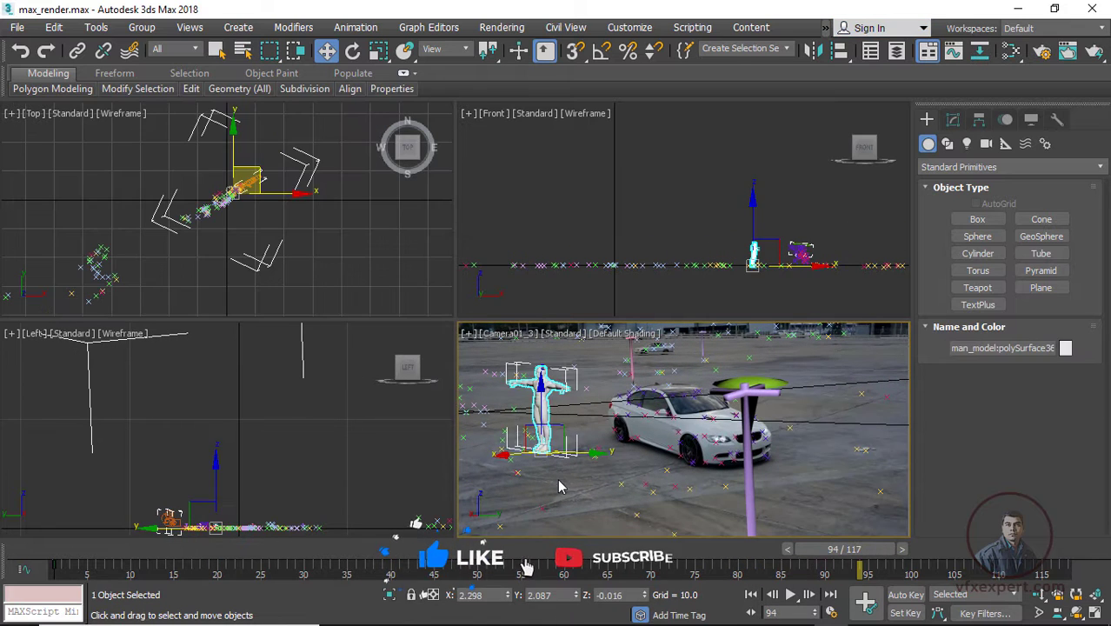
- Clone the man model as an independent copy
{"action": "left_click", "coordinate": [559, 477]}
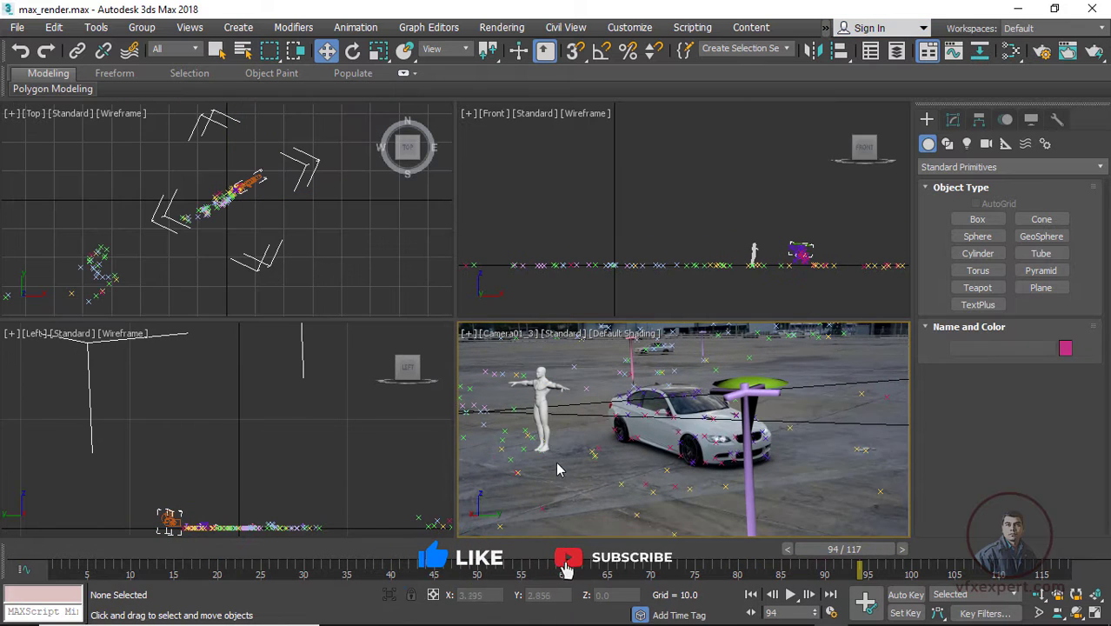
{"action": "left_click", "coordinate": [542, 411]}
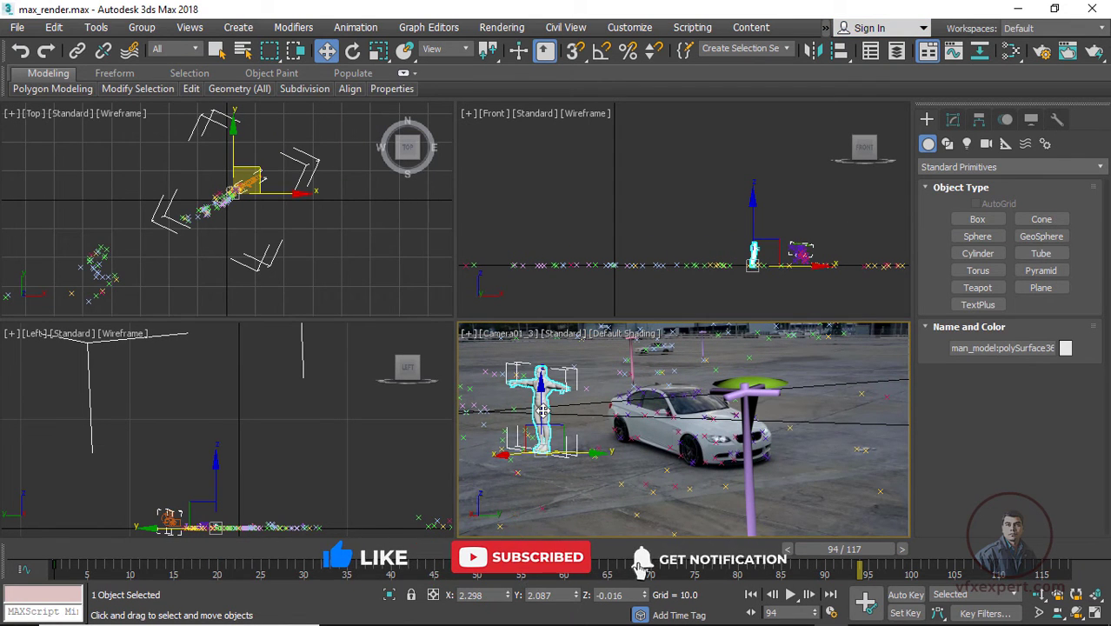
{"action": "key", "text": "ctrl+v"}
{"action": "left_click", "coordinate": [509, 280]}
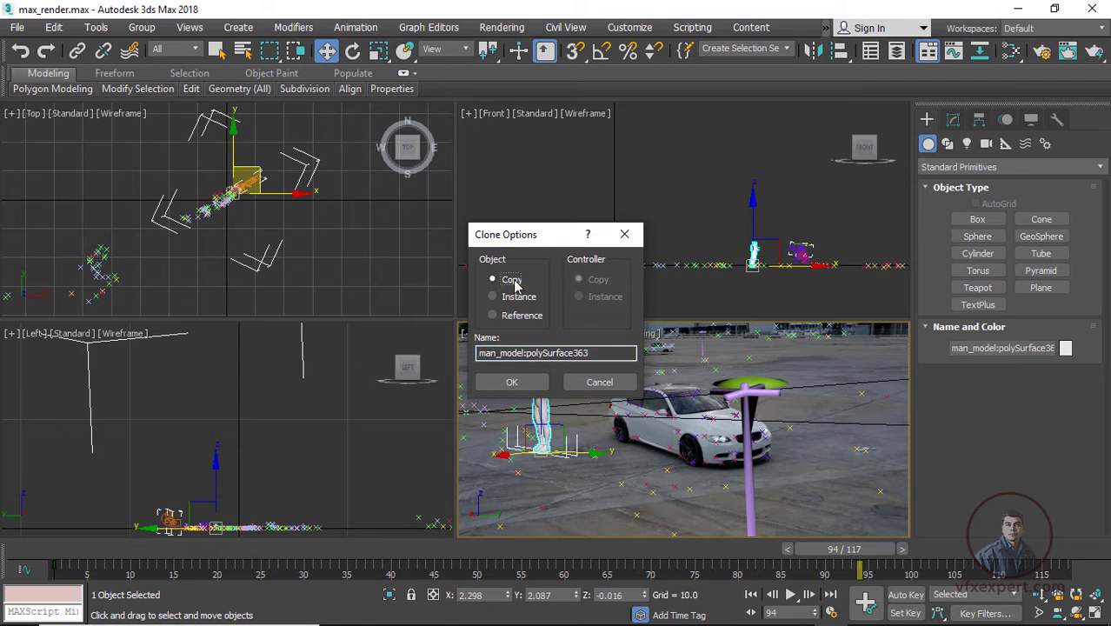
{"action": "left_click", "coordinate": [511, 382]}
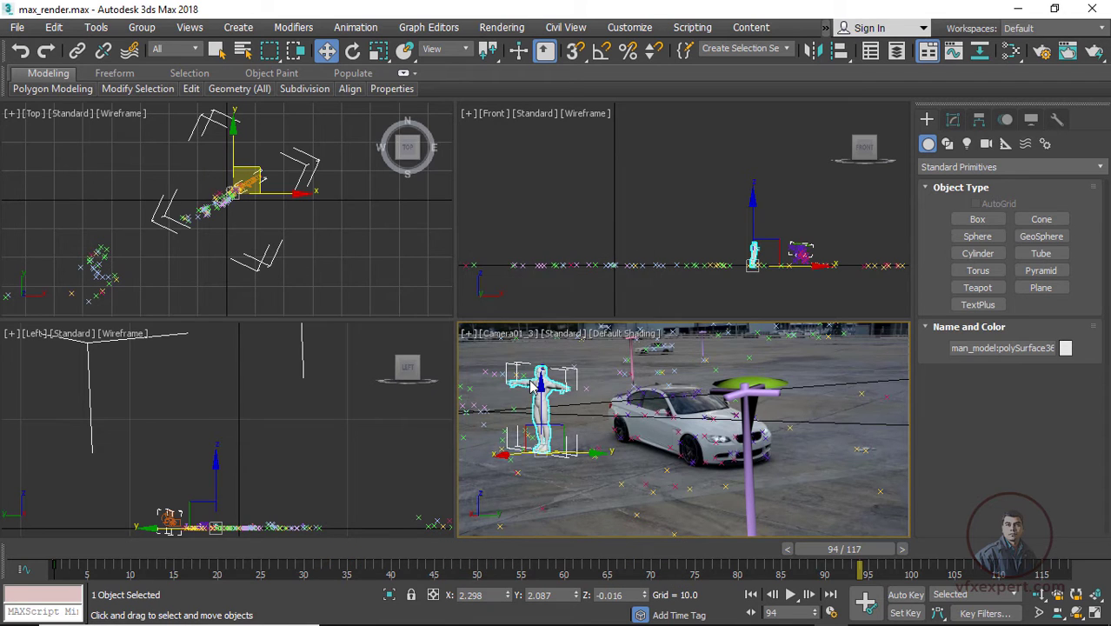
- Align the man copy to a nearer tracked ground point in X, Y and Z position, pivot point to pivot point
{"action": "left_click", "coordinate": [841, 57]}
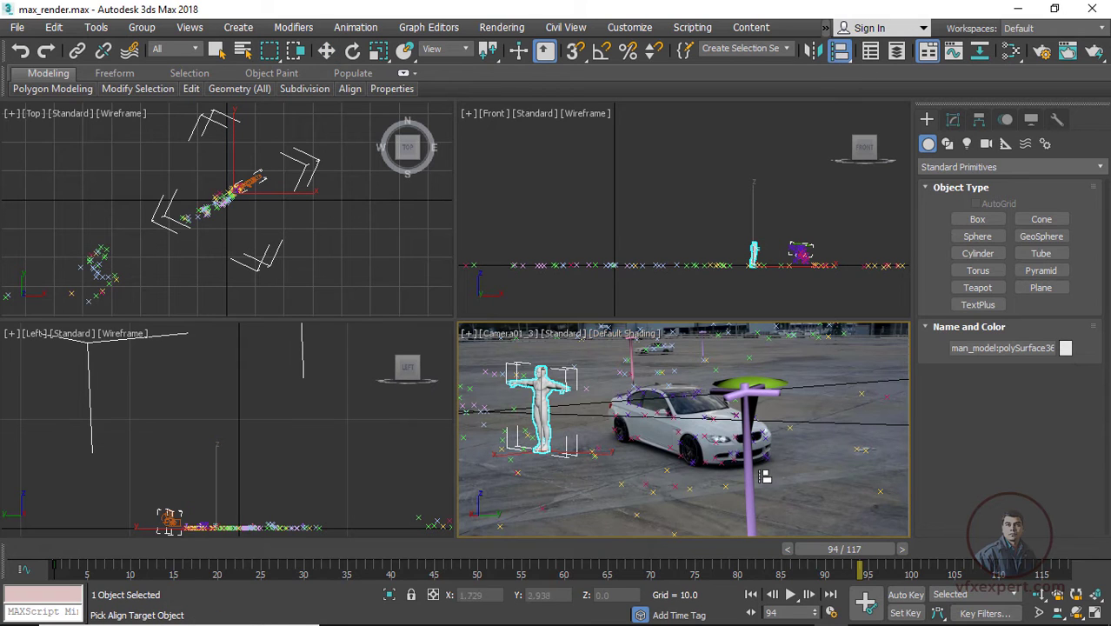
{"action": "left_click", "coordinate": [639, 516]}
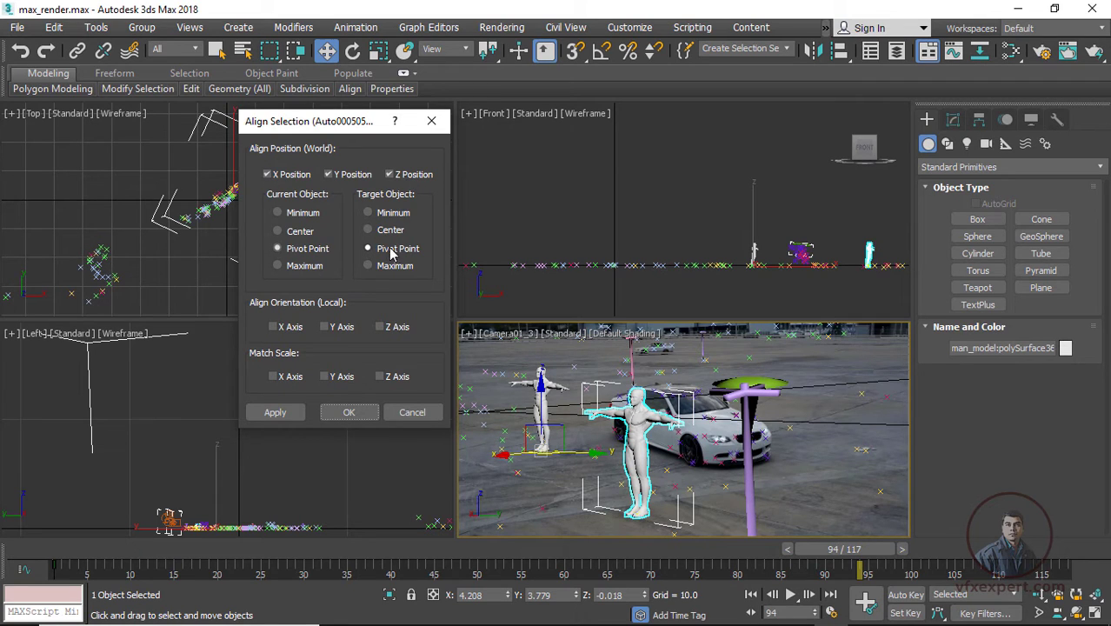
{"action": "left_click", "coordinate": [348, 413]}
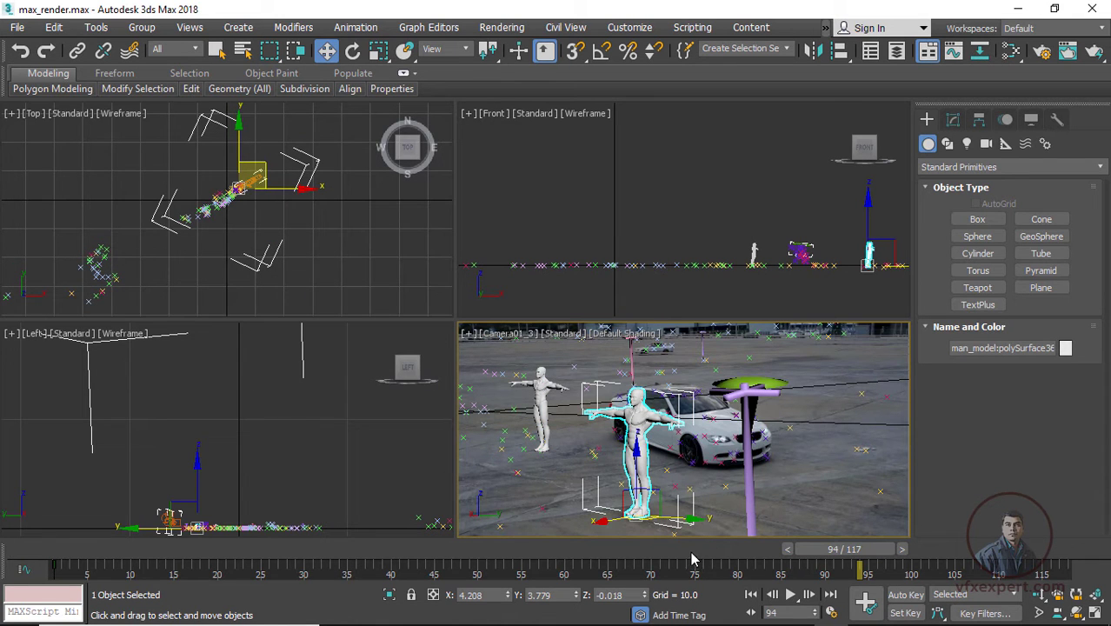
- Delete the green thumb tack on the car and the purple tall marker beside it at frame 112, and save the scene
{"action": "left_click_drag", "start_coordinate": [840, 557], "coordinate": [1009, 532]}
{"action": "key", "text": "w"}
{"action": "left_click", "coordinate": [740, 385]}
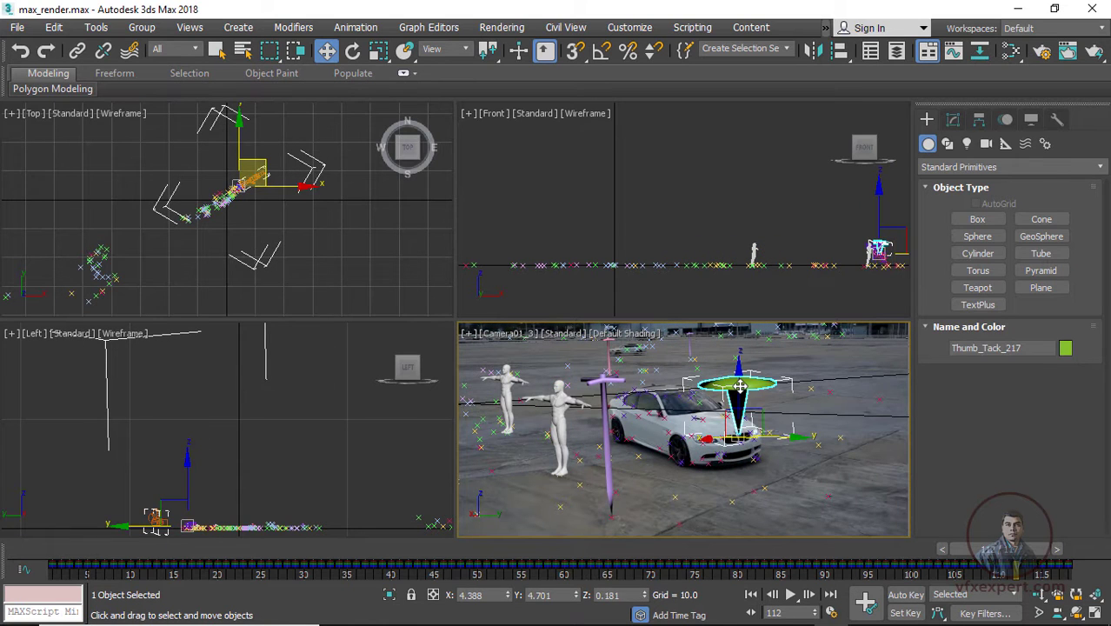
{"action": "left_click", "coordinate": [607, 477]}
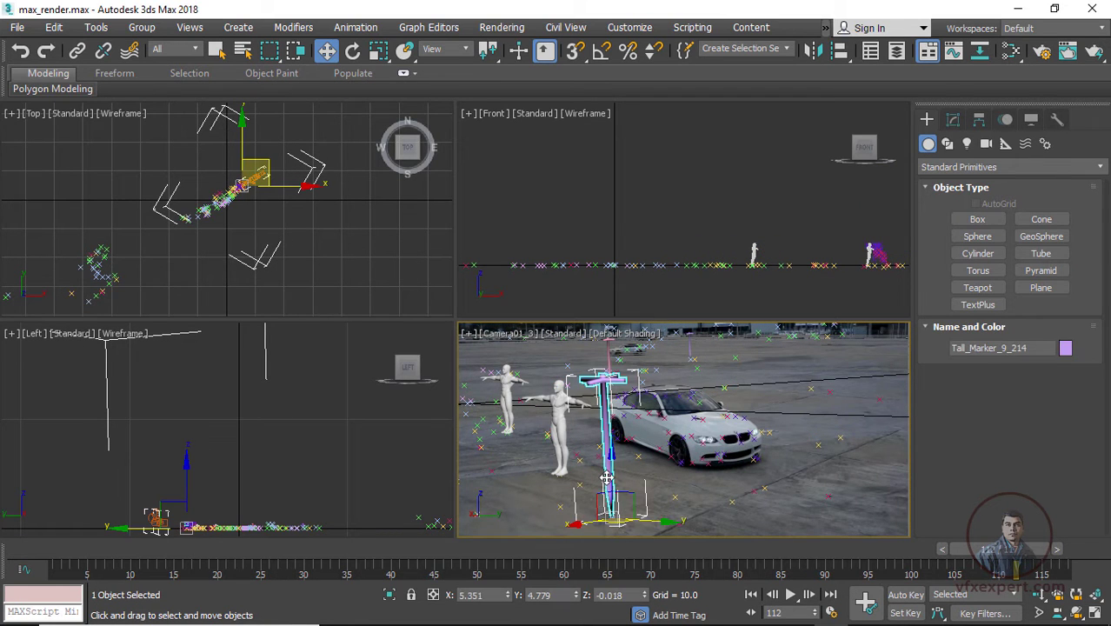
{"action": "key", "text": "Delete"}
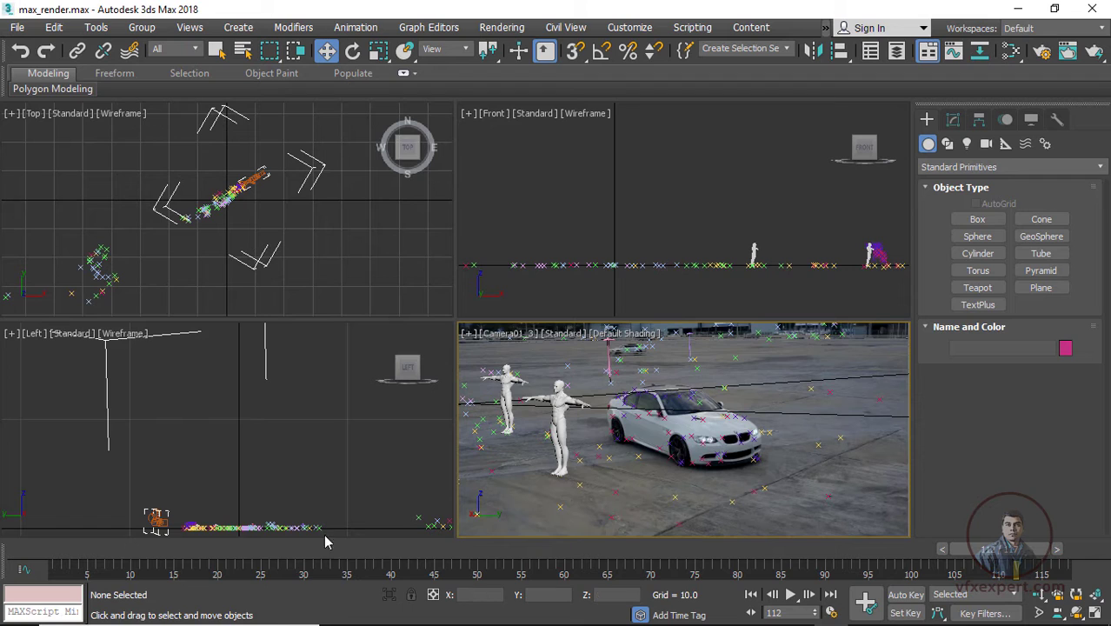
{"action": "left_click", "coordinate": [16, 26]}
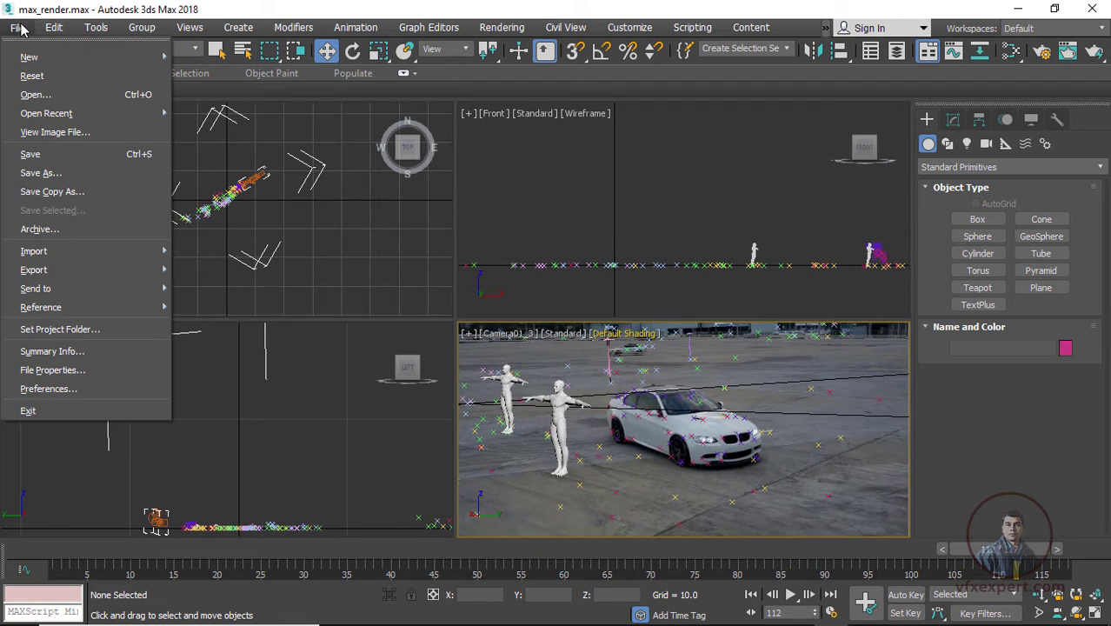
{"action": "left_click", "coordinate": [30, 154]}
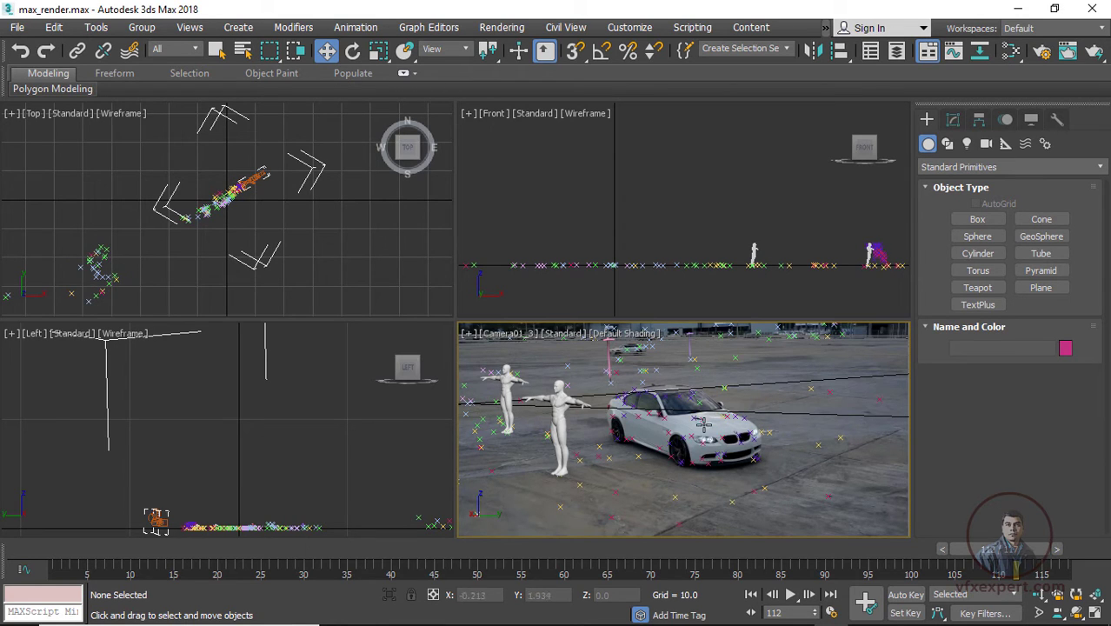
- Import the horse model file hor from Local Disk (D:) into the scene and place it beyond the car
{"action": "mouse_move", "coordinate": [693, 622]}
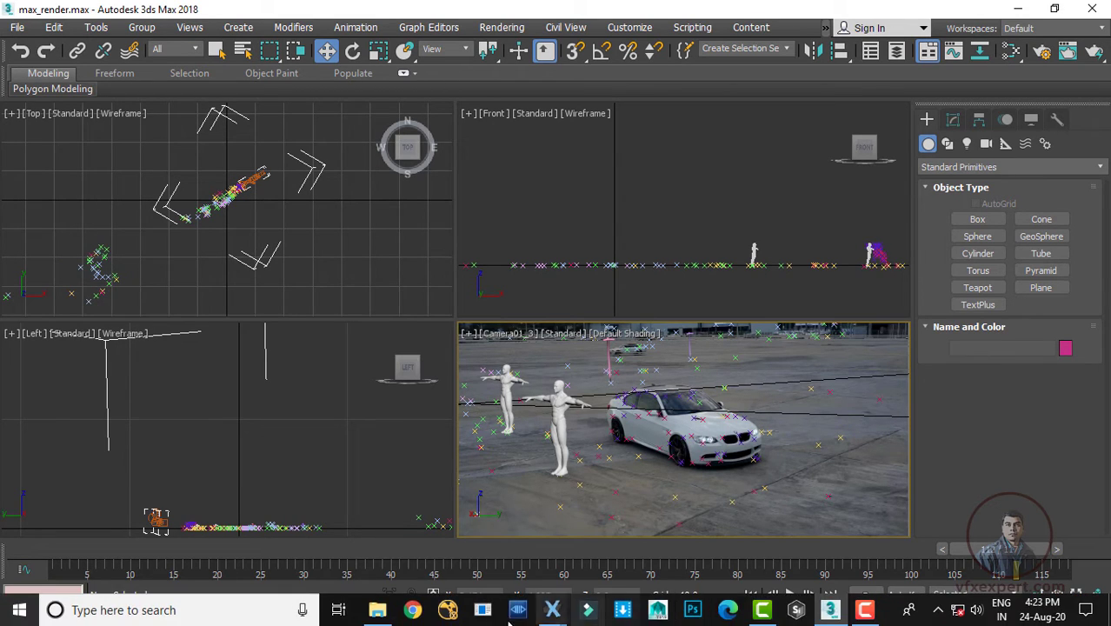
{"action": "left_click", "coordinate": [378, 610]}
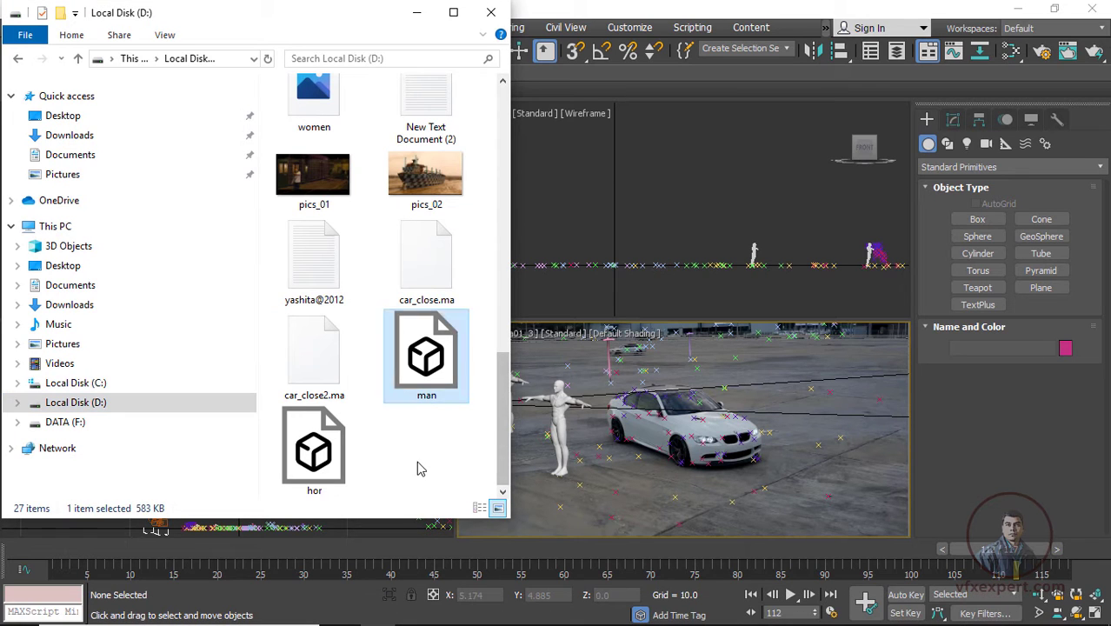
{"action": "left_click_drag", "start_coordinate": [306, 467], "coordinate": [731, 418]}
{"action": "left_click", "coordinate": [780, 426]}
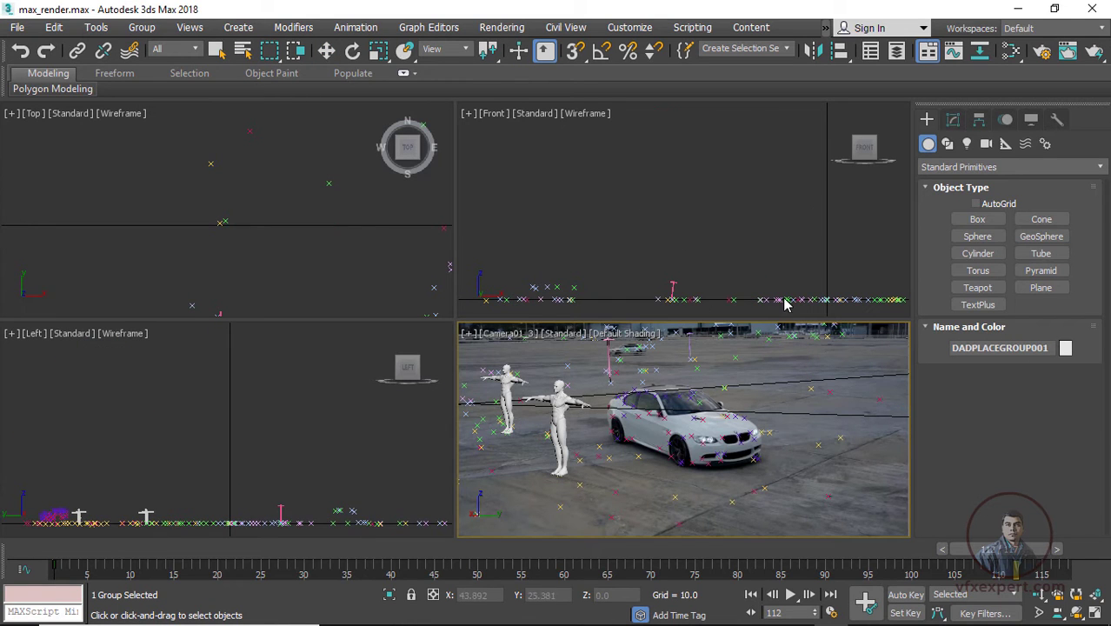
{"action": "left_click", "coordinate": [706, 401]}
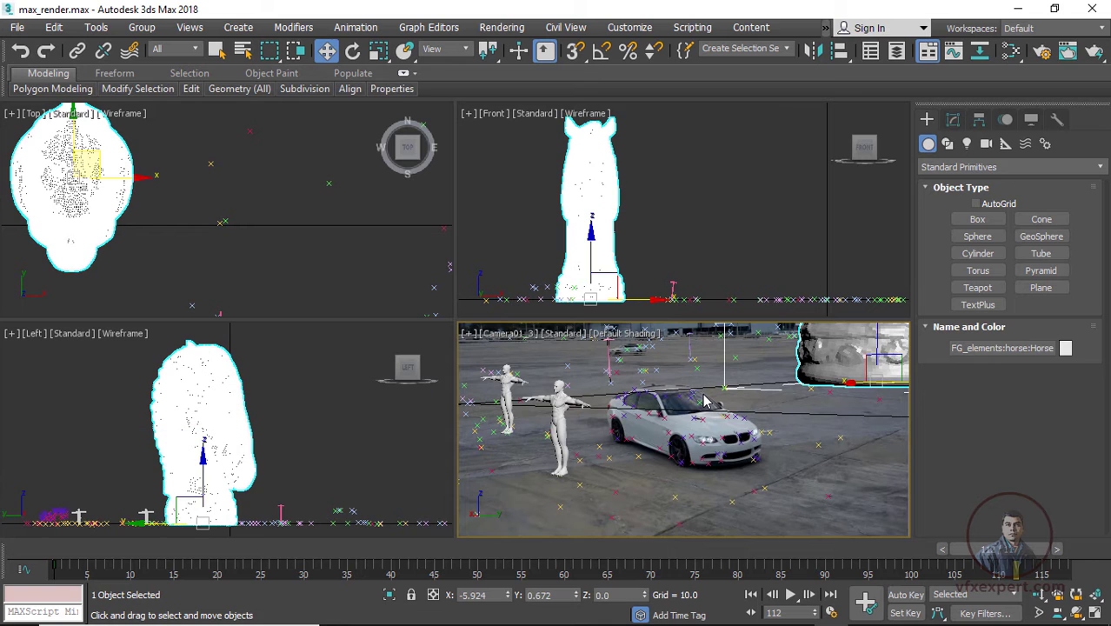
- Scale the horse model down uniformly to about 18.15 percent and move it along the ground in the Front view
{"action": "left_click", "coordinate": [584, 301]}
{"action": "key", "text": "r"}
{"action": "left_click_drag", "start_coordinate": [601, 289], "coordinate": [975, 14]}
{"action": "key", "text": "w"}
{"action": "left_click_drag", "start_coordinate": [591, 285], "coordinate": [728, 287]}
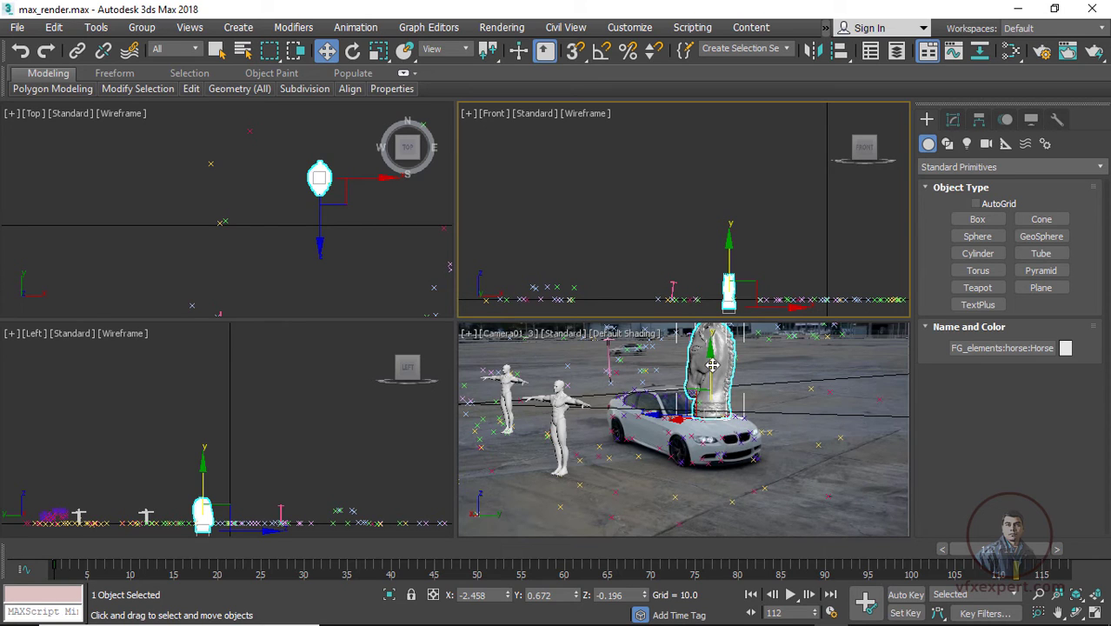
- Align the horse to a tracked point on the car's hood in X, Y and Z position, pivot point to pivot point
{"action": "left_click", "coordinate": [840, 52]}
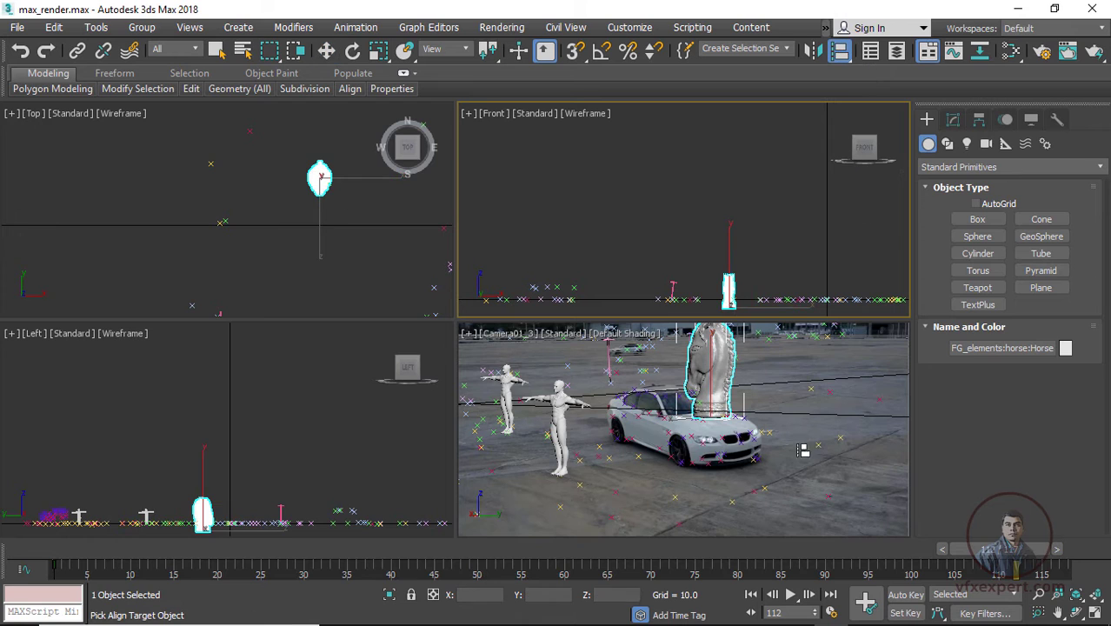
{"action": "left_click", "coordinate": [738, 432]}
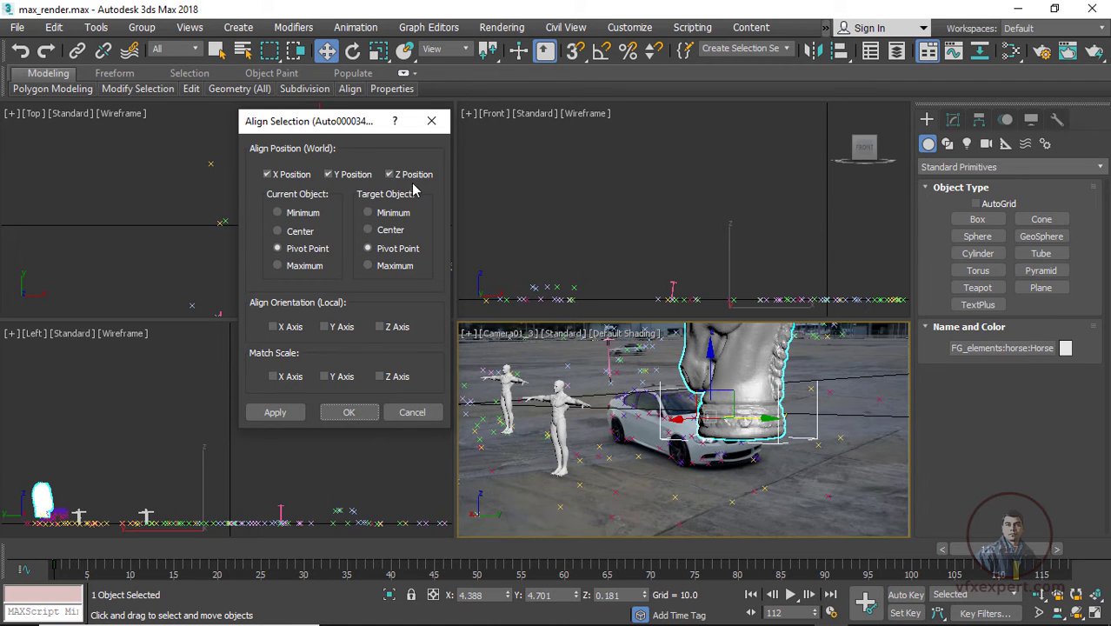
{"action": "left_click", "coordinate": [351, 412]}
- Shrink the horse uniformly to fit the car's hood and rotate it about 42 degrees around Z
{"action": "key", "text": "r"}
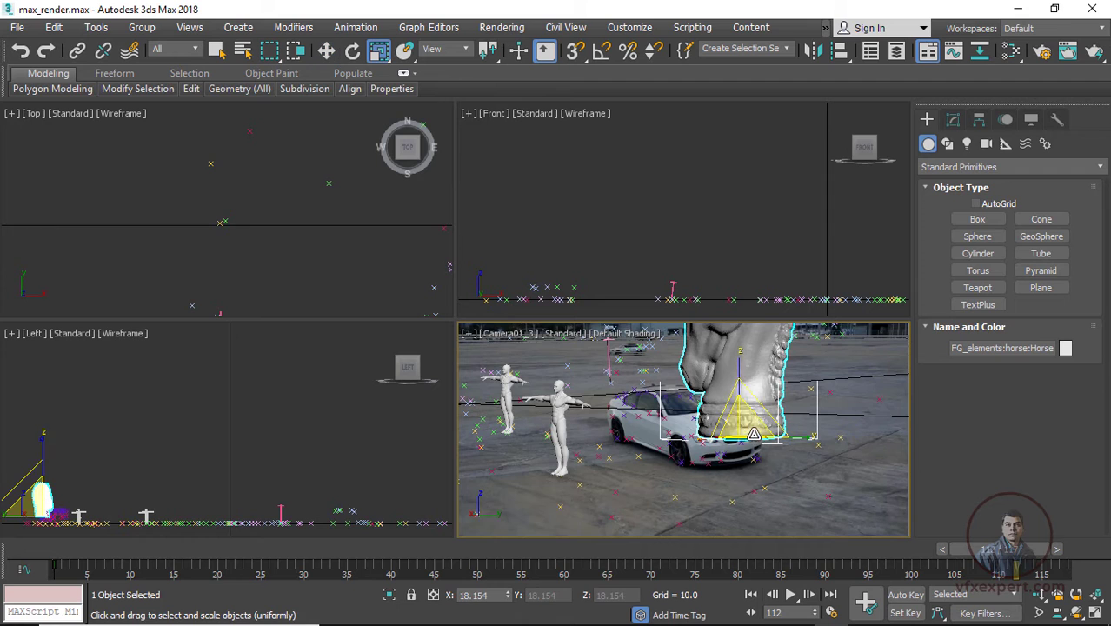
{"action": "left_click_drag", "start_coordinate": [745, 424], "coordinate": [732, 452]}
{"action": "key", "text": "e"}
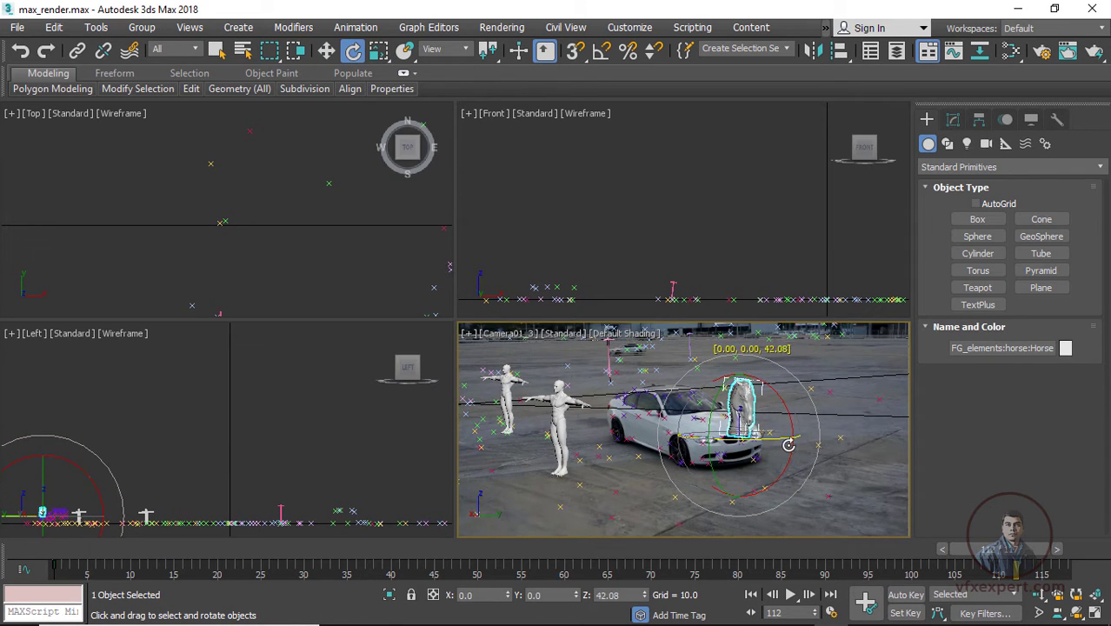
{"action": "key", "text": "r"}
{"action": "left_click", "coordinate": [883, 453]}
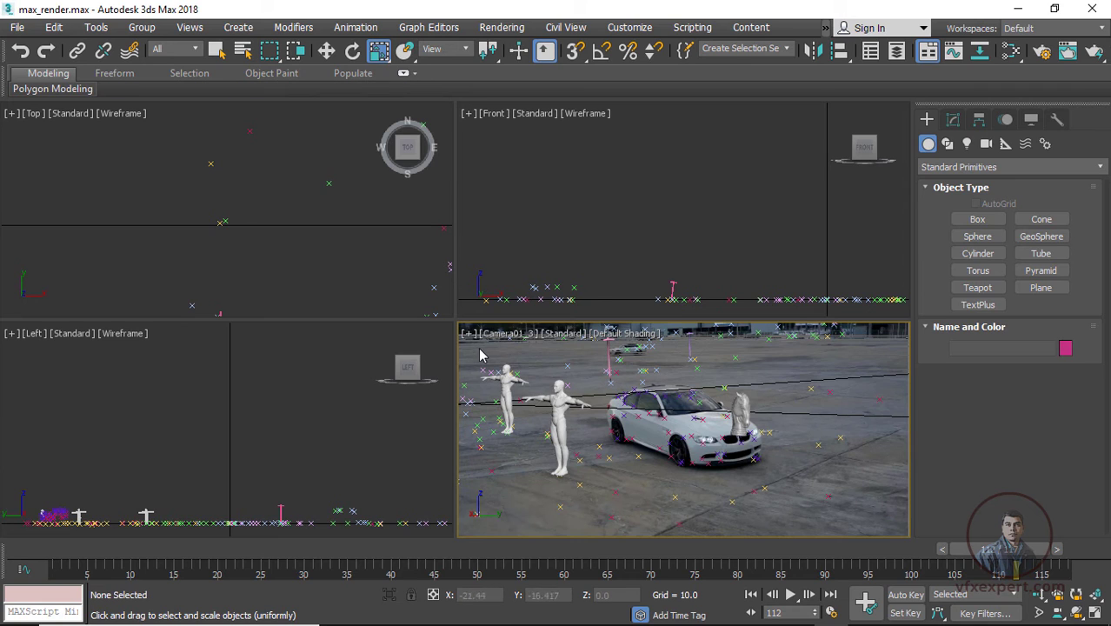
- Hide the grid in the camera viewport and maximize that viewport
{"action": "left_click", "coordinate": [468, 334]}
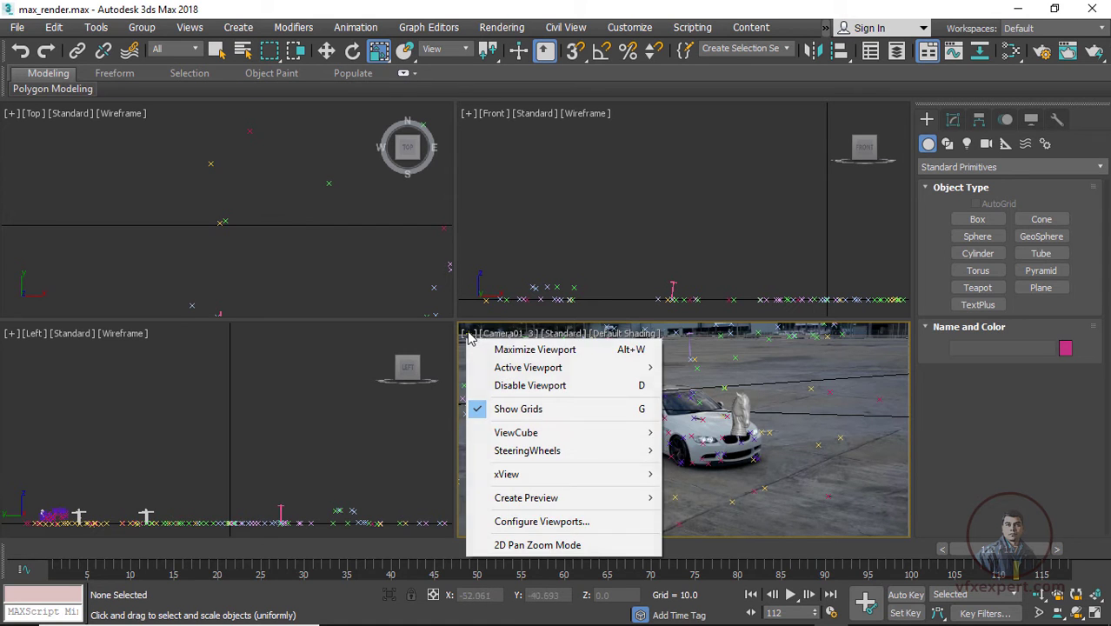
{"action": "left_click", "coordinate": [505, 410]}
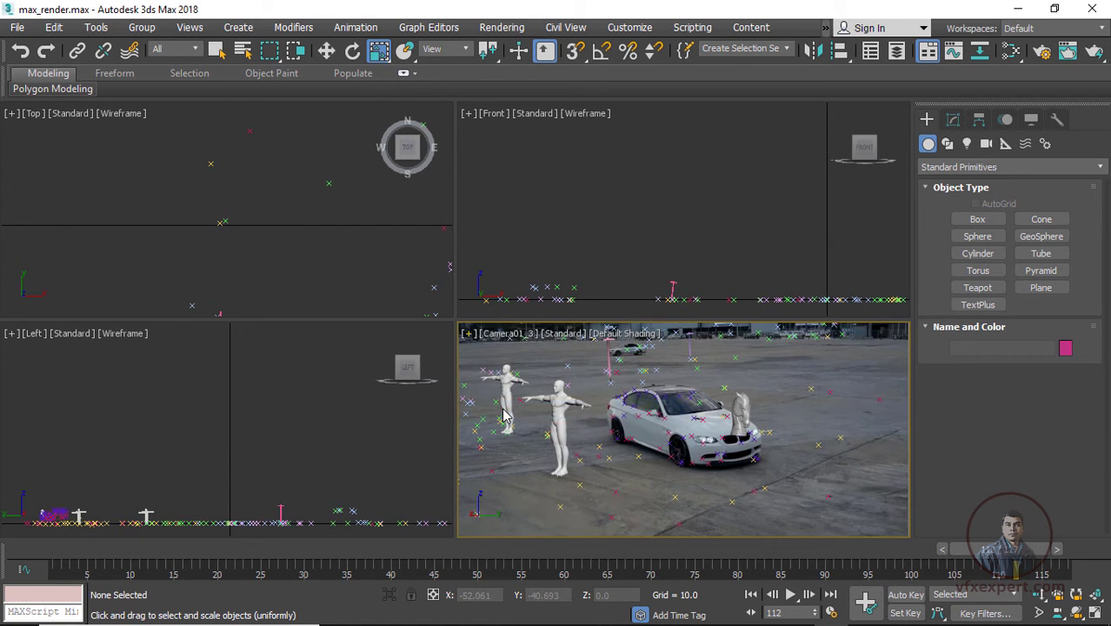
{"action": "key", "text": "w"}
{"action": "key", "text": "alt+w"}
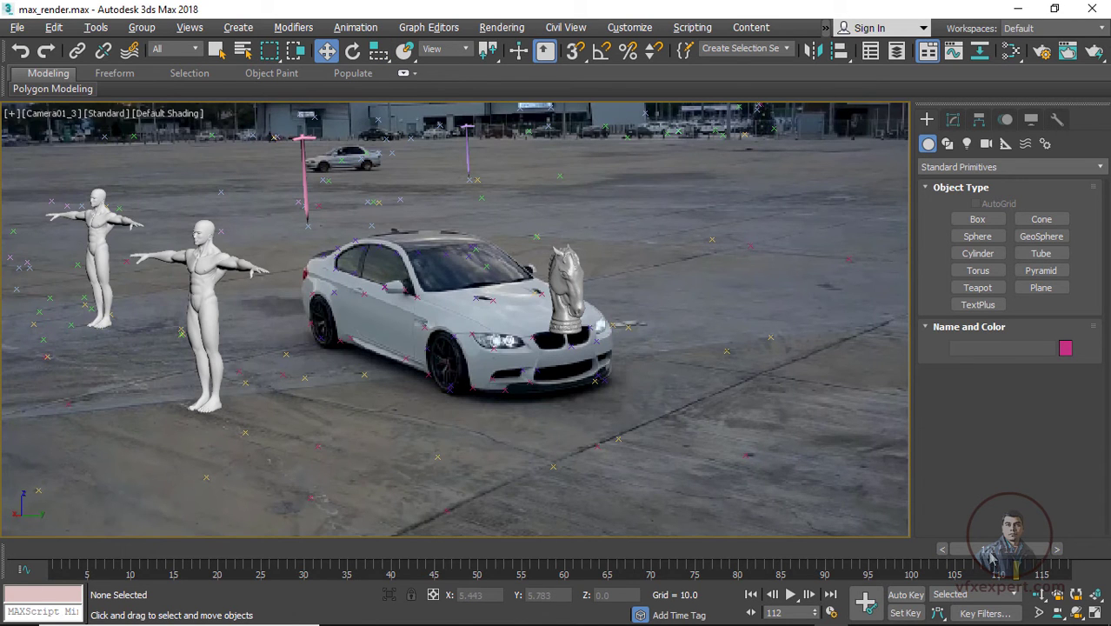
- Adjust the horse's rotation and placement so that it sits neatly on the car's hood, and deselect it
{"action": "left_click", "coordinate": [565, 287]}
{"action": "key", "text": "e"}
{"action": "left_click_drag", "start_coordinate": [602, 300], "coordinate": [600, 291]}
{"action": "left_click", "coordinate": [619, 303]}
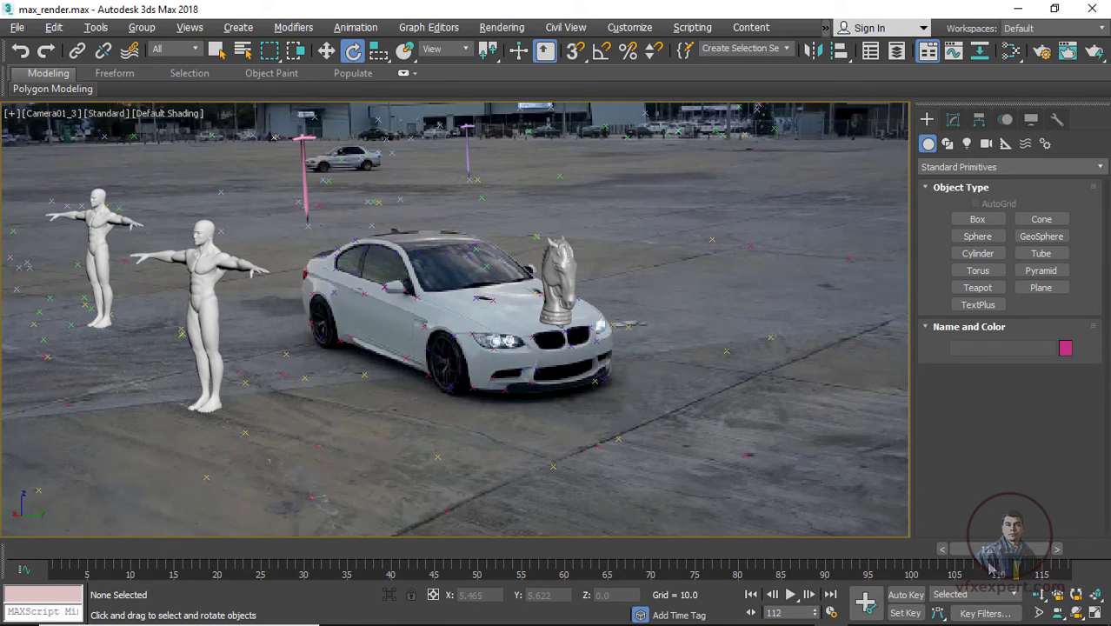
- Link the horse to the tracked object point on the car's hood and scrub back to frame 85
{"action": "mouse_move", "coordinate": [1008, 559]}
{"action": "left_mouse_down"}
{"action": "mouse_move", "coordinate": [960, 555]}
{"action": "mouse_move", "coordinate": [1008, 563]}
{"action": "left_mouse_up"}
{"action": "key", "text": "e"}
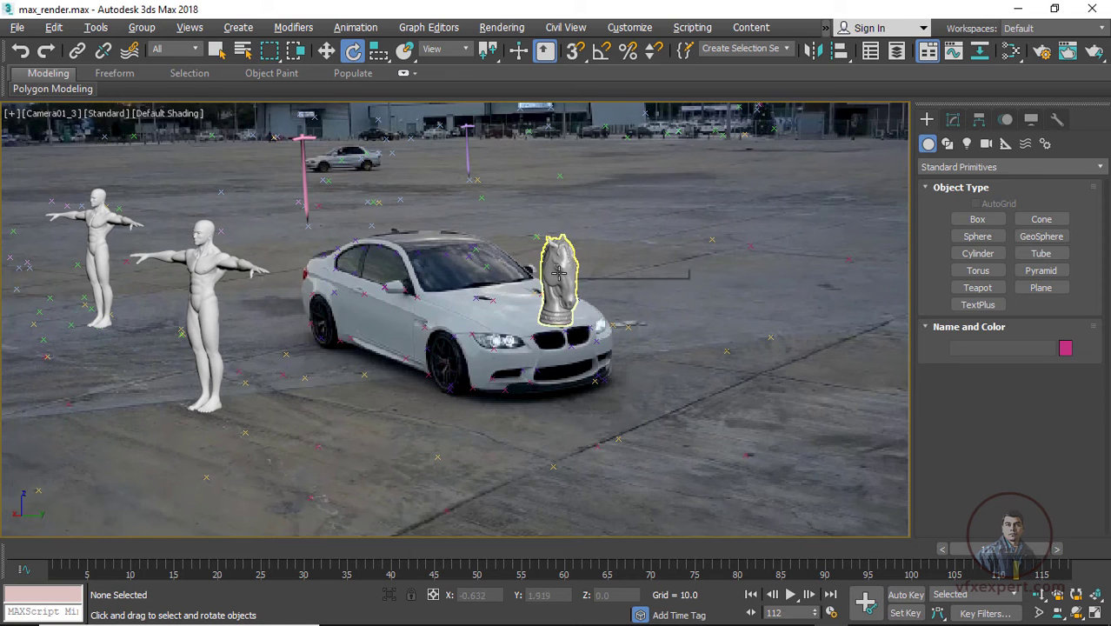
{"action": "left_click", "coordinate": [559, 272]}
{"action": "key", "text": "w"}
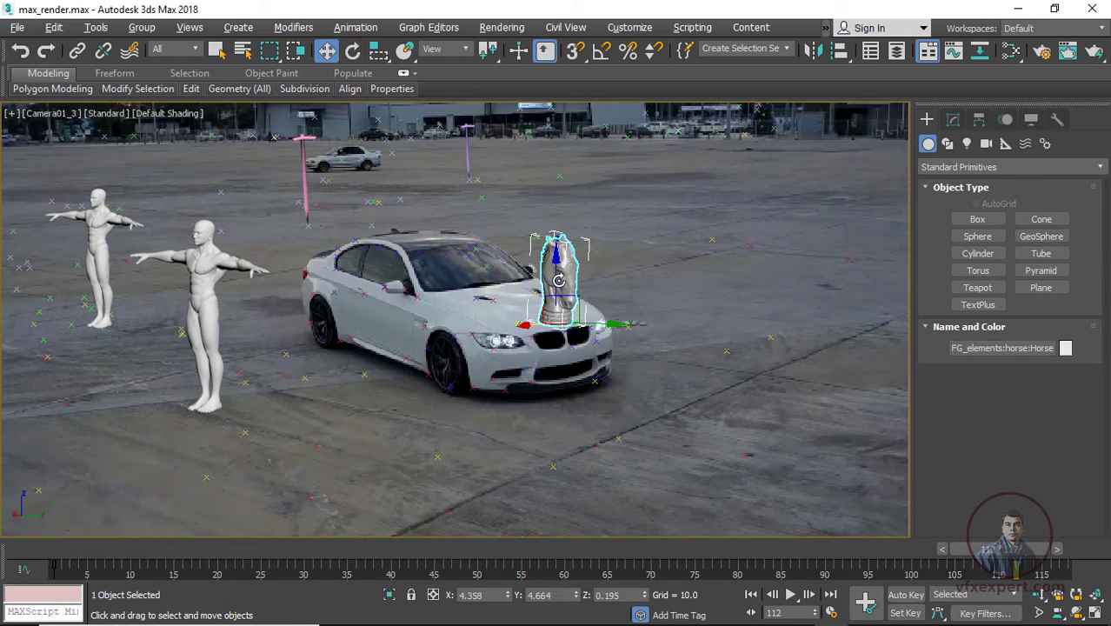
{"action": "left_click", "coordinate": [77, 51]}
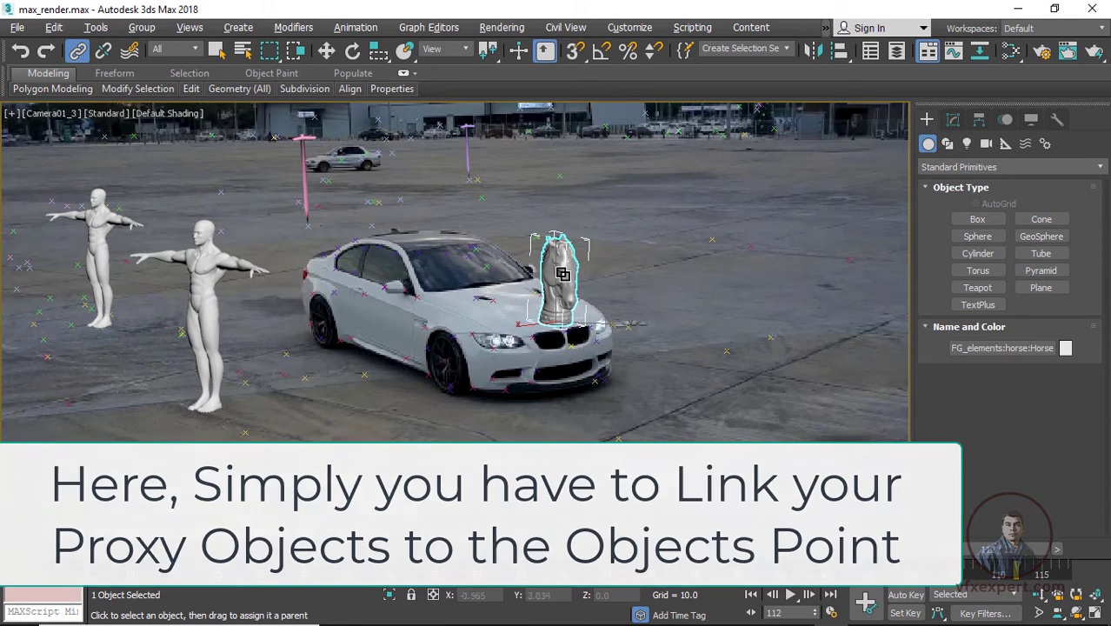
{"action": "left_click_drag", "start_coordinate": [999, 549], "coordinate": [968, 596]}
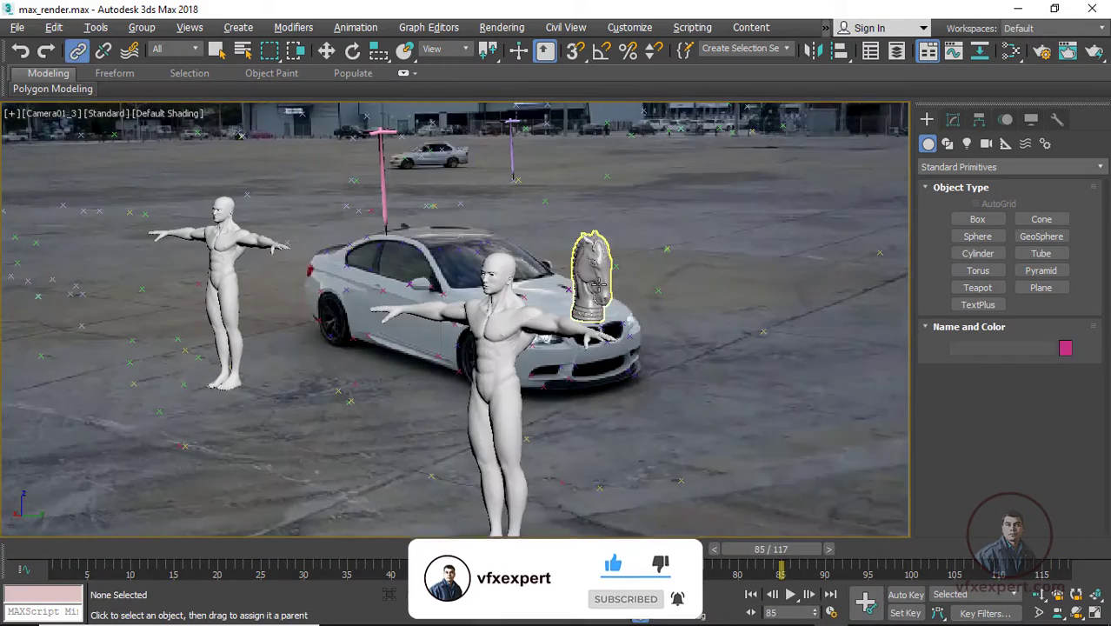
- Lower the horse by about 0.006 along Z and play the animation from frame 1 to check it against the car
{"action": "left_click", "coordinate": [603, 293]}
{"action": "key", "text": "w"}
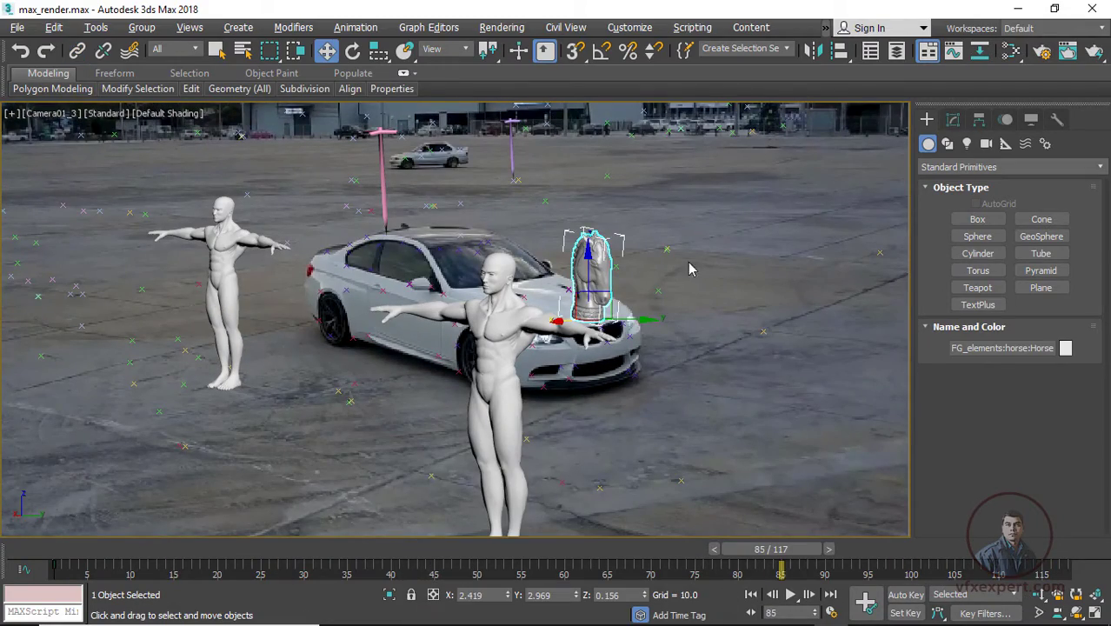
{"action": "left_click_drag", "start_coordinate": [589, 249], "coordinate": [588, 253]}
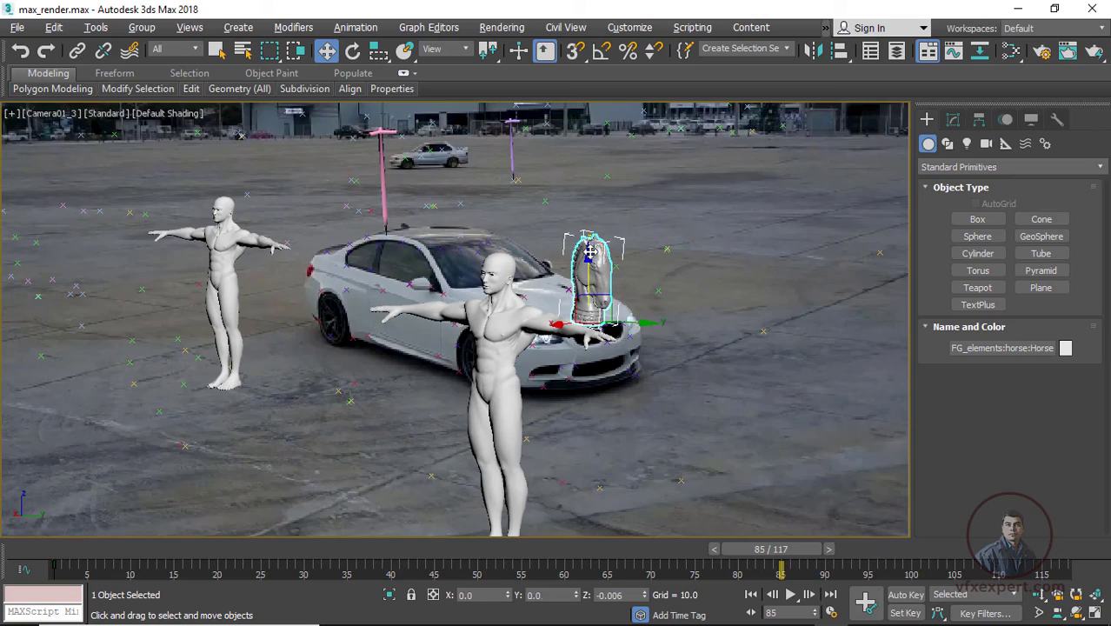
{"action": "left_click_drag", "start_coordinate": [771, 549], "coordinate": [41, 557]}
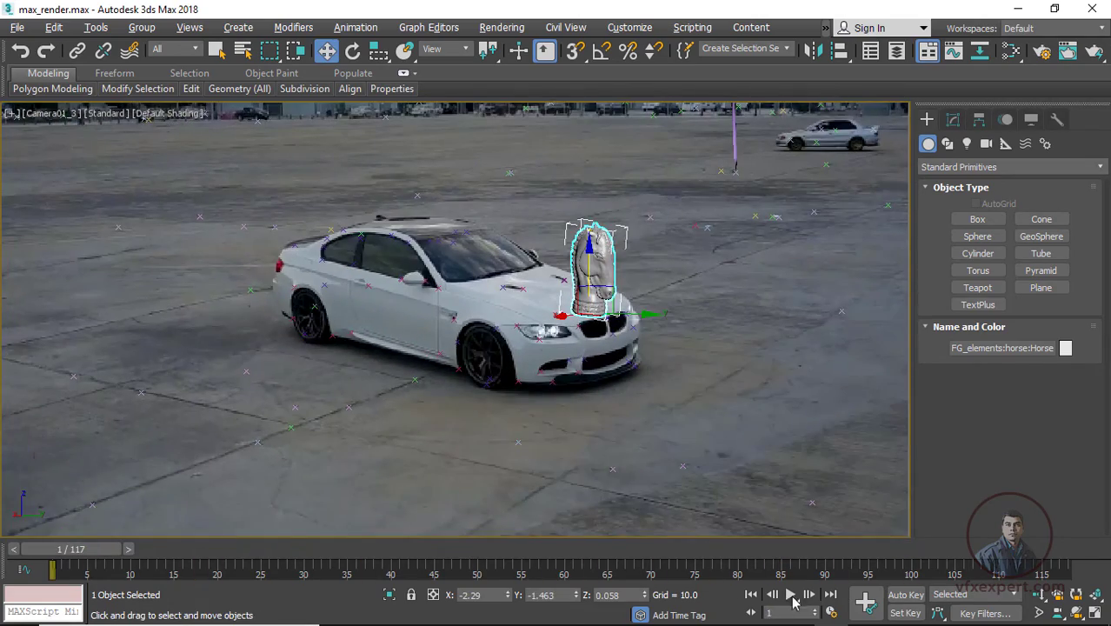
{"action": "left_click", "coordinate": [790, 596]}
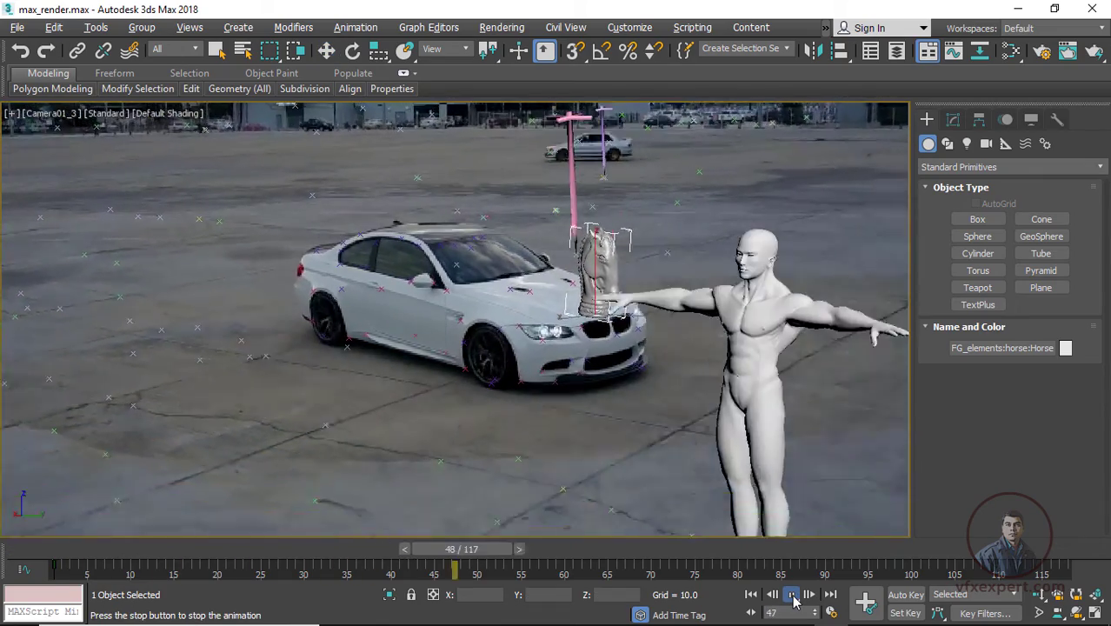